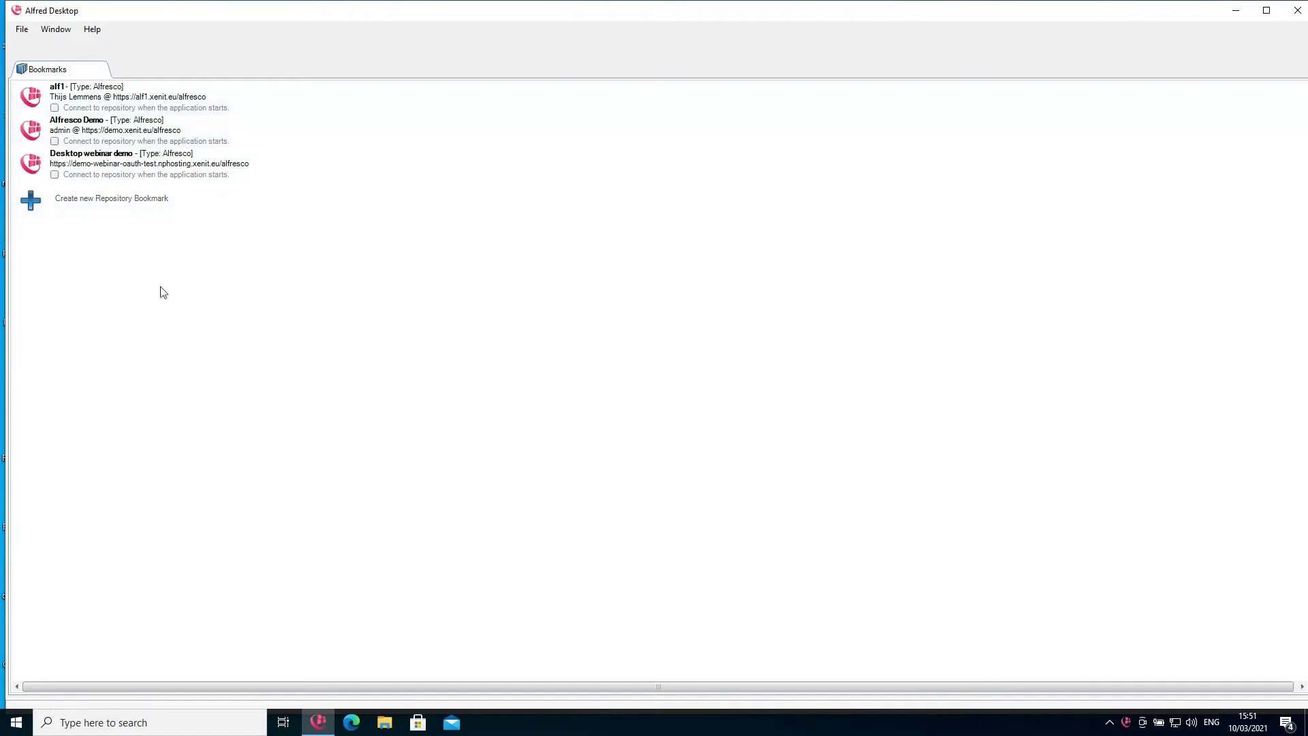
Keep OAuth - OpenID Connect authentication on the Desktop webinar demo bookmark, save, and connect to it.
right_click(131, 159)
left_click(179, 212)
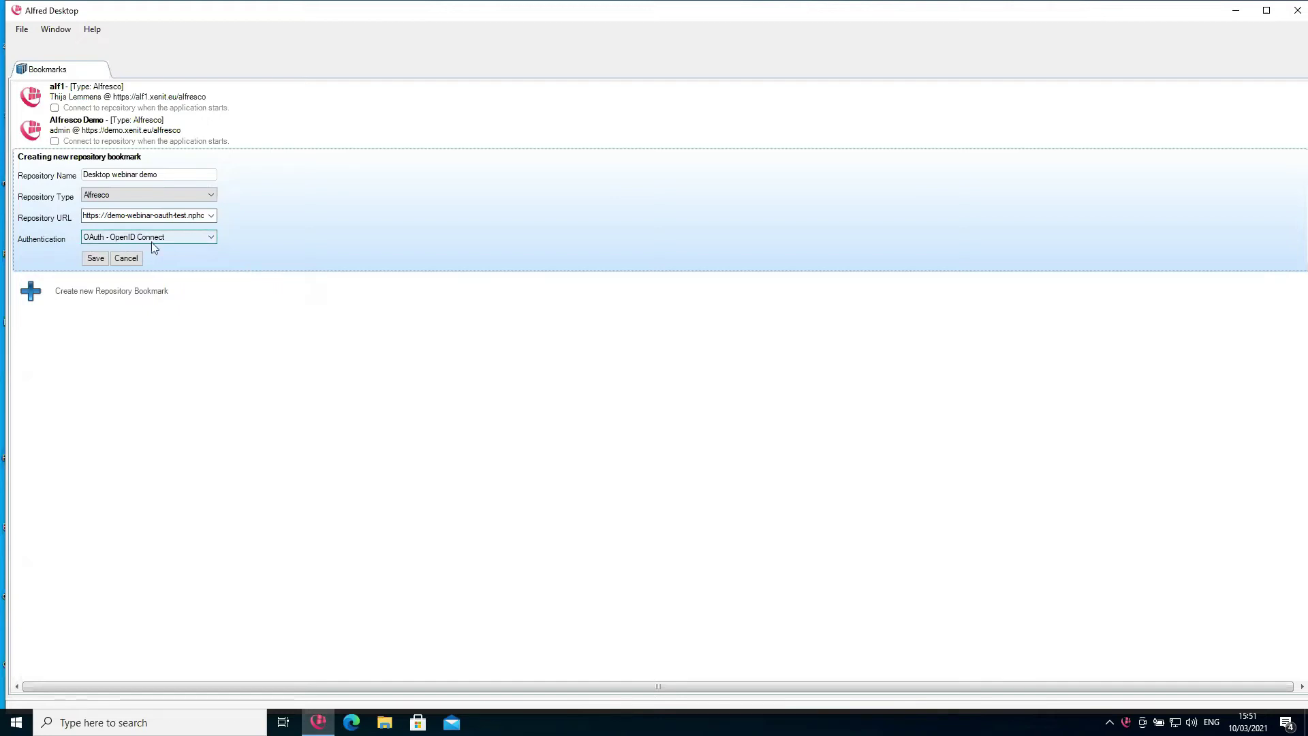
left_click(208, 240)
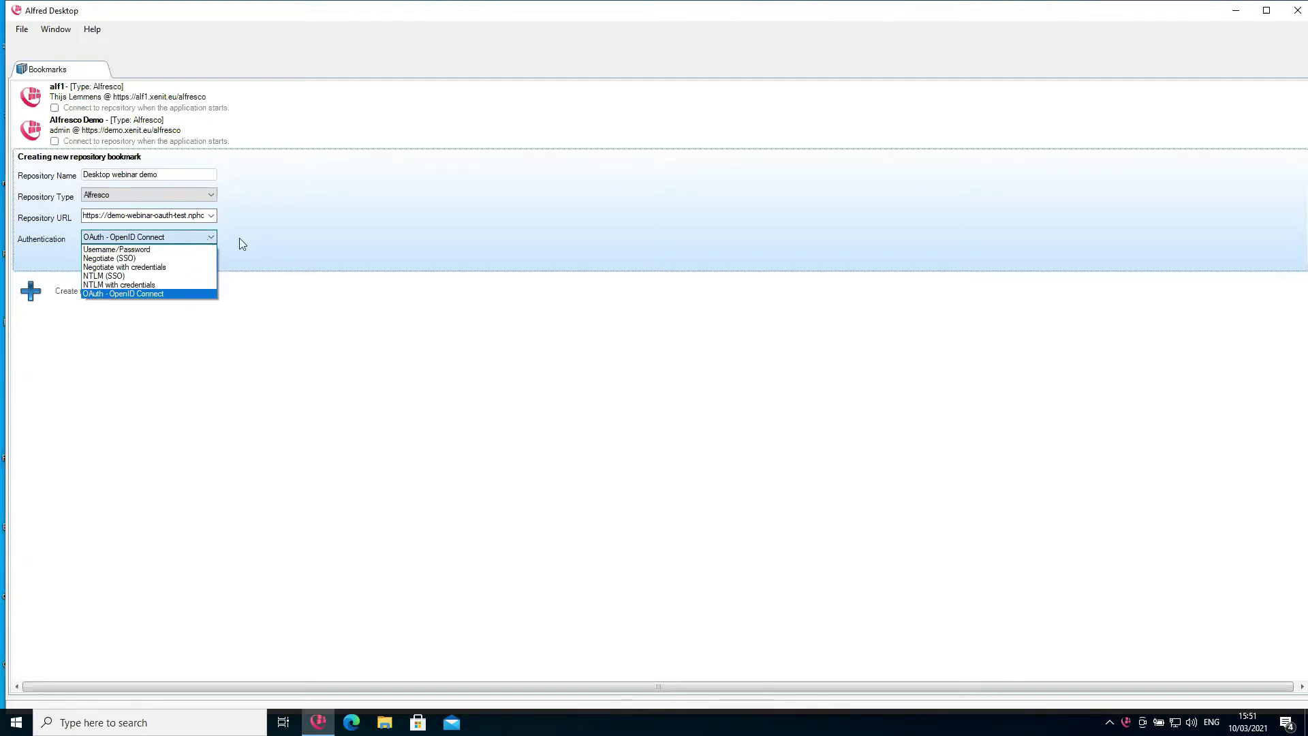
left_click(276, 242)
left_click(131, 254)
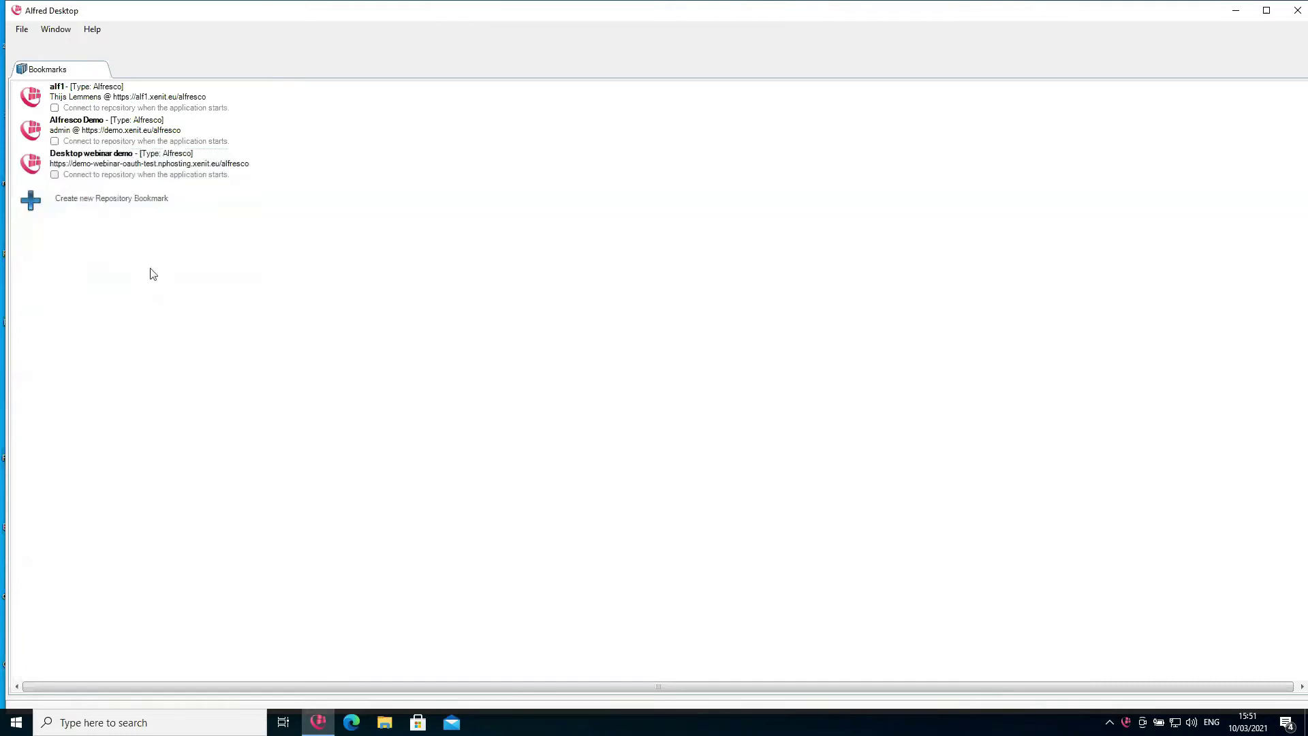
double_click(176, 166)
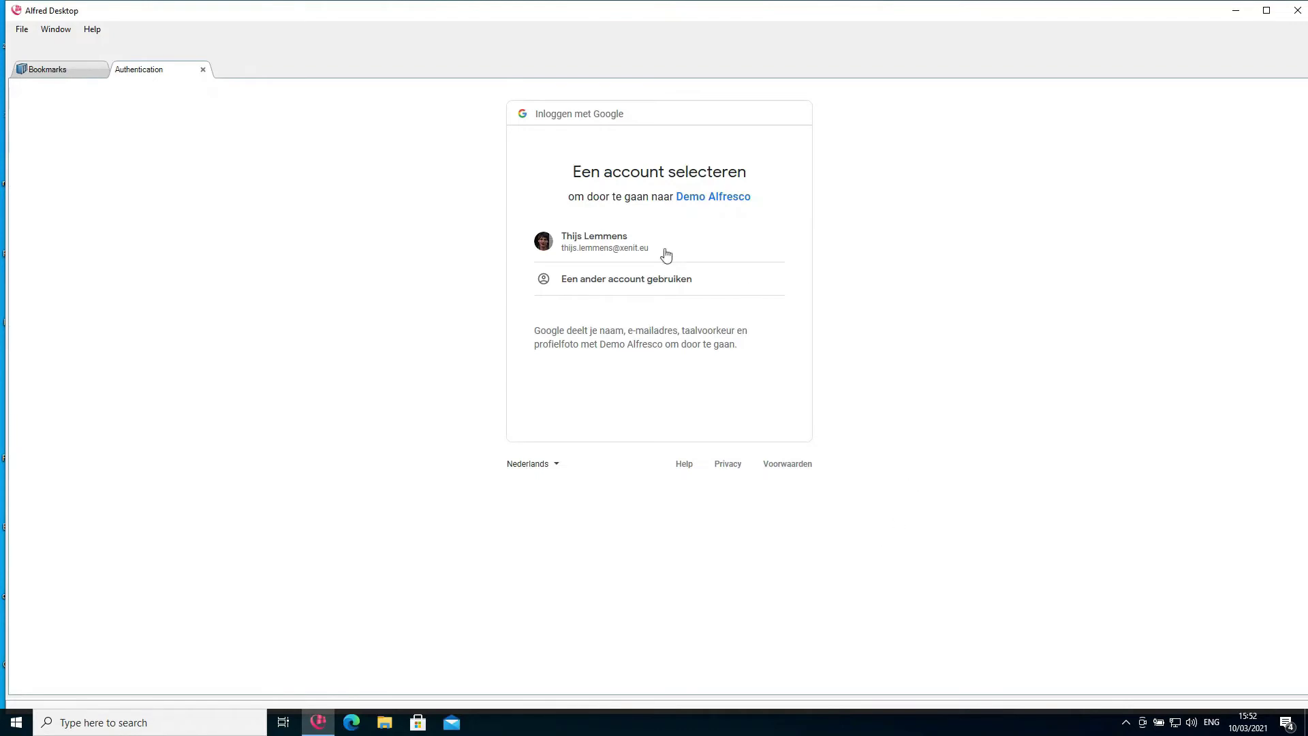
Sign in with the listed Google account by pasting its password and submitting.
left_click(622, 247)
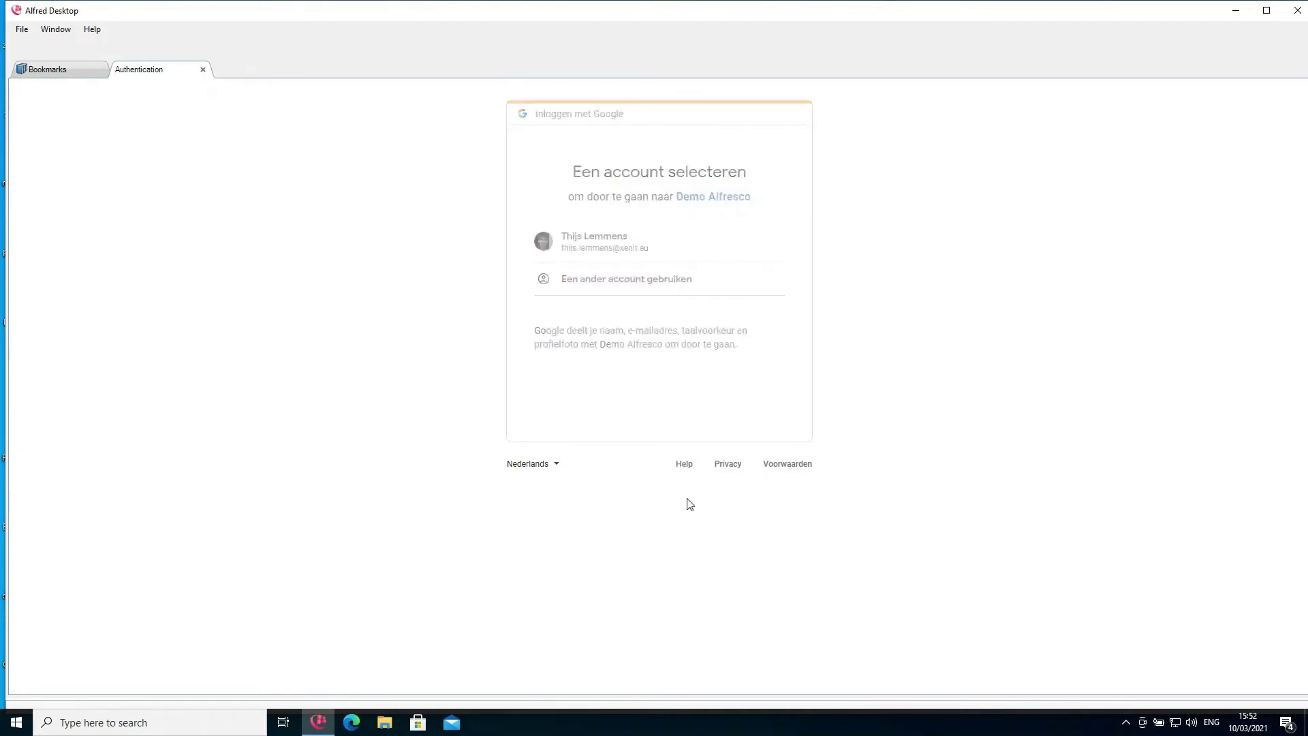
right_click(629, 272)
left_click(676, 336)
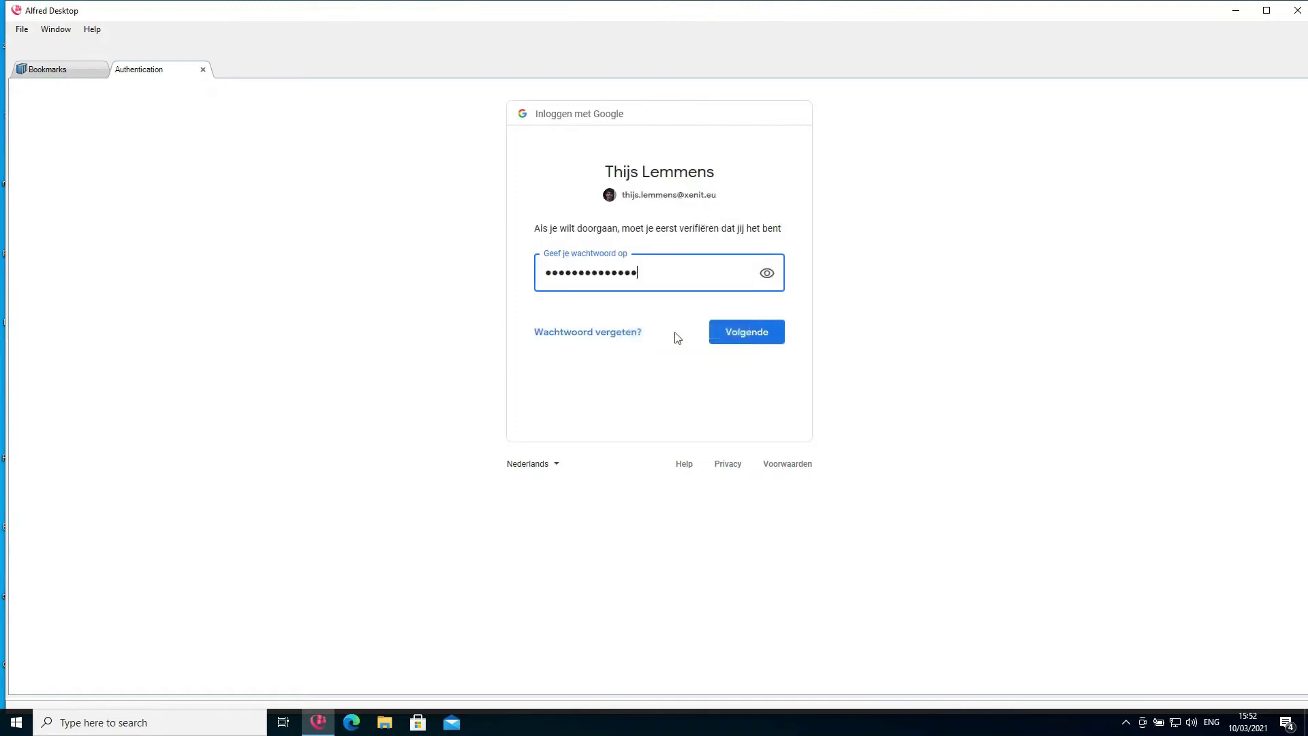
left_click(747, 337)
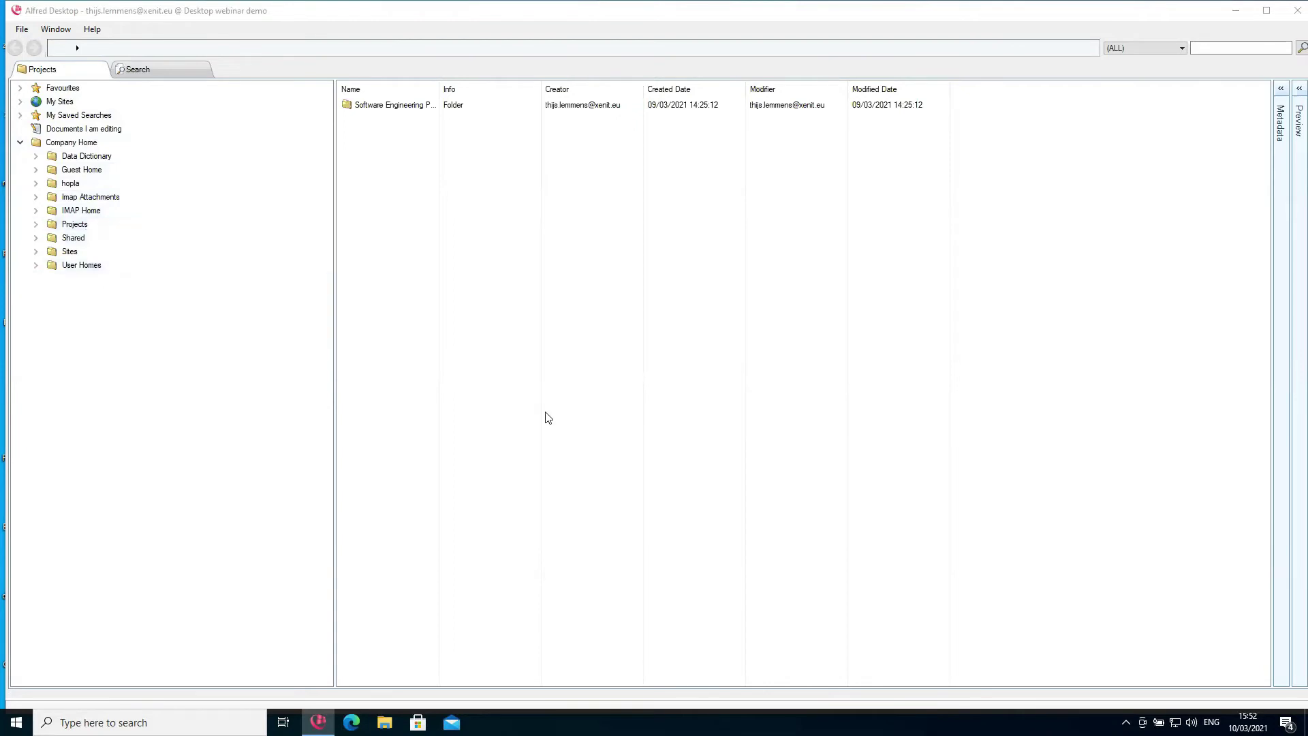
Open Projects > Software Engineering Project > Discussions and bring up the New Document templates.
double_click(79, 227)
double_click(95, 237)
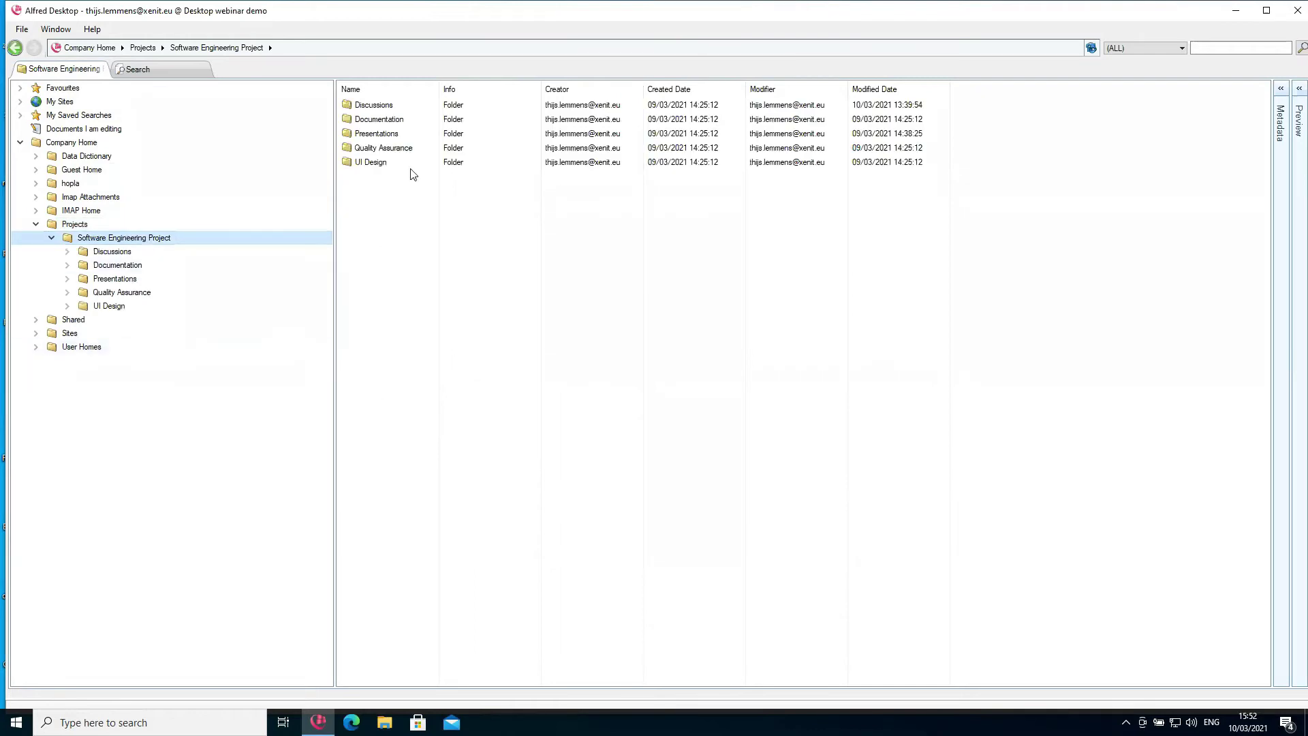
double_click(374, 106)
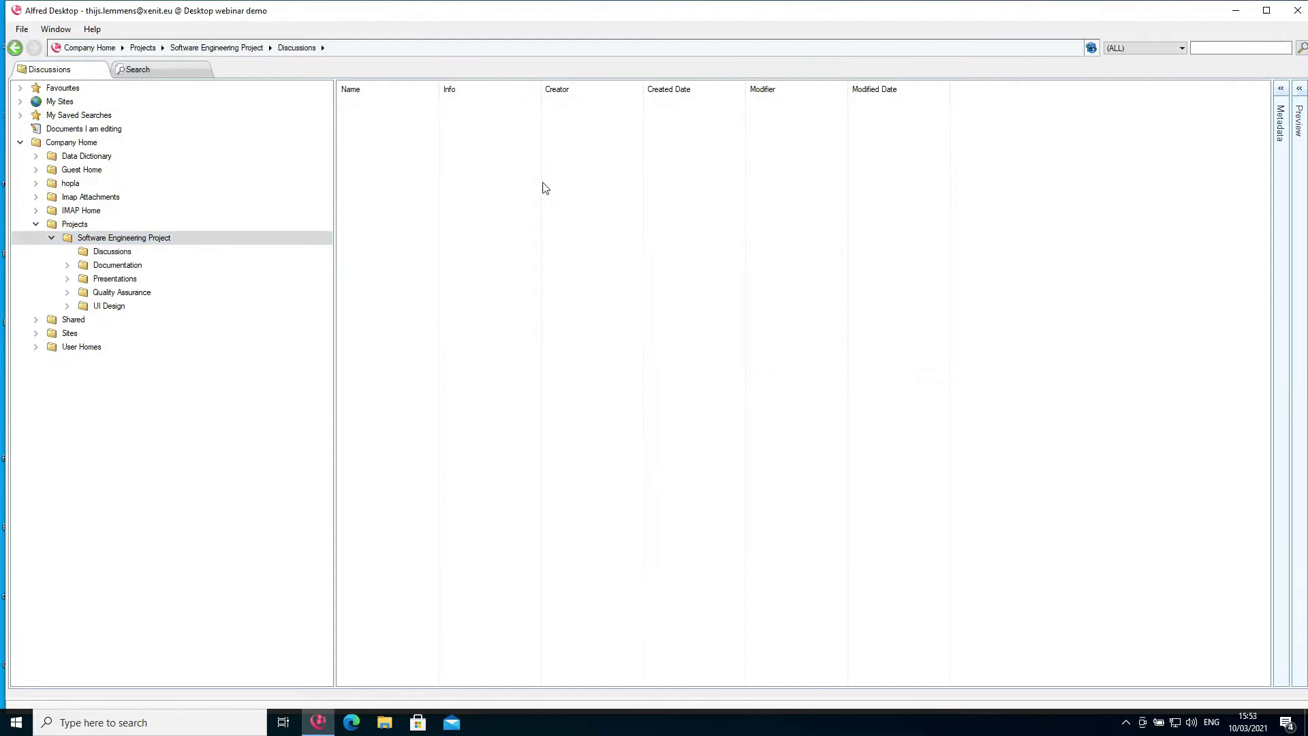
right_click(380, 130)
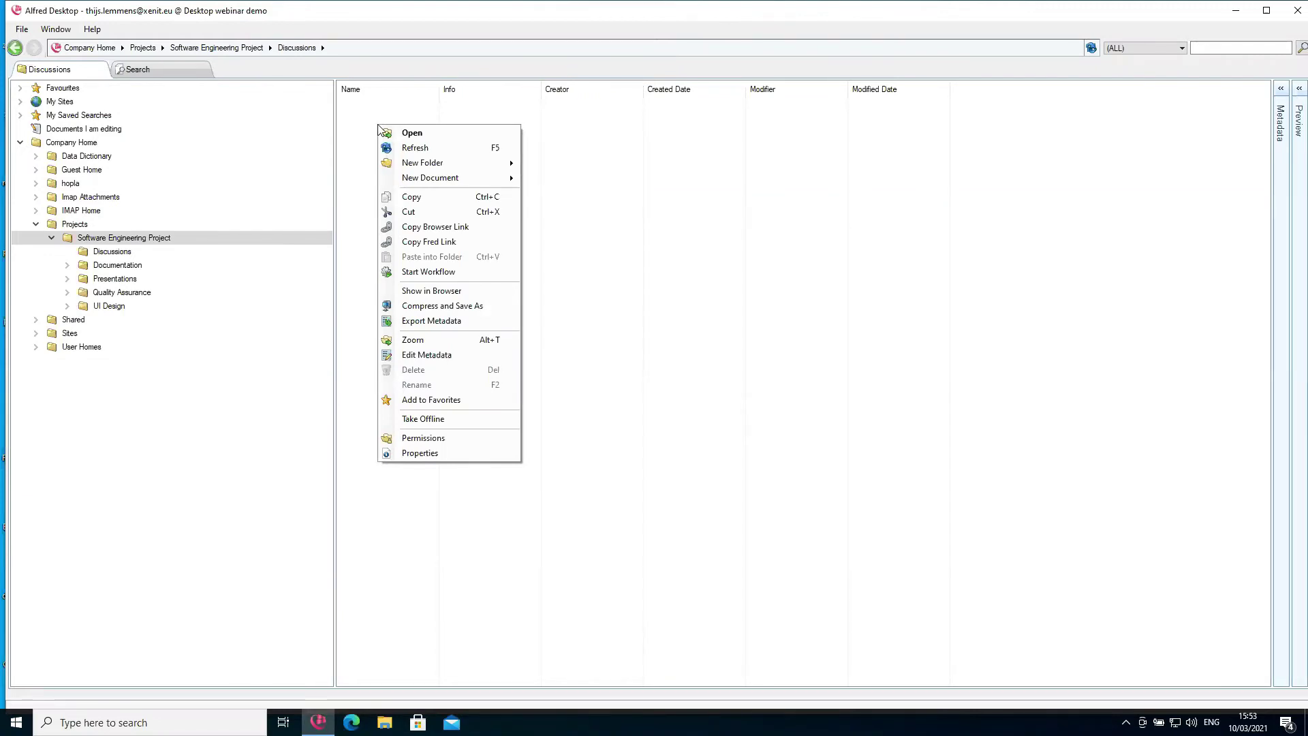
mouse_move(444, 178)
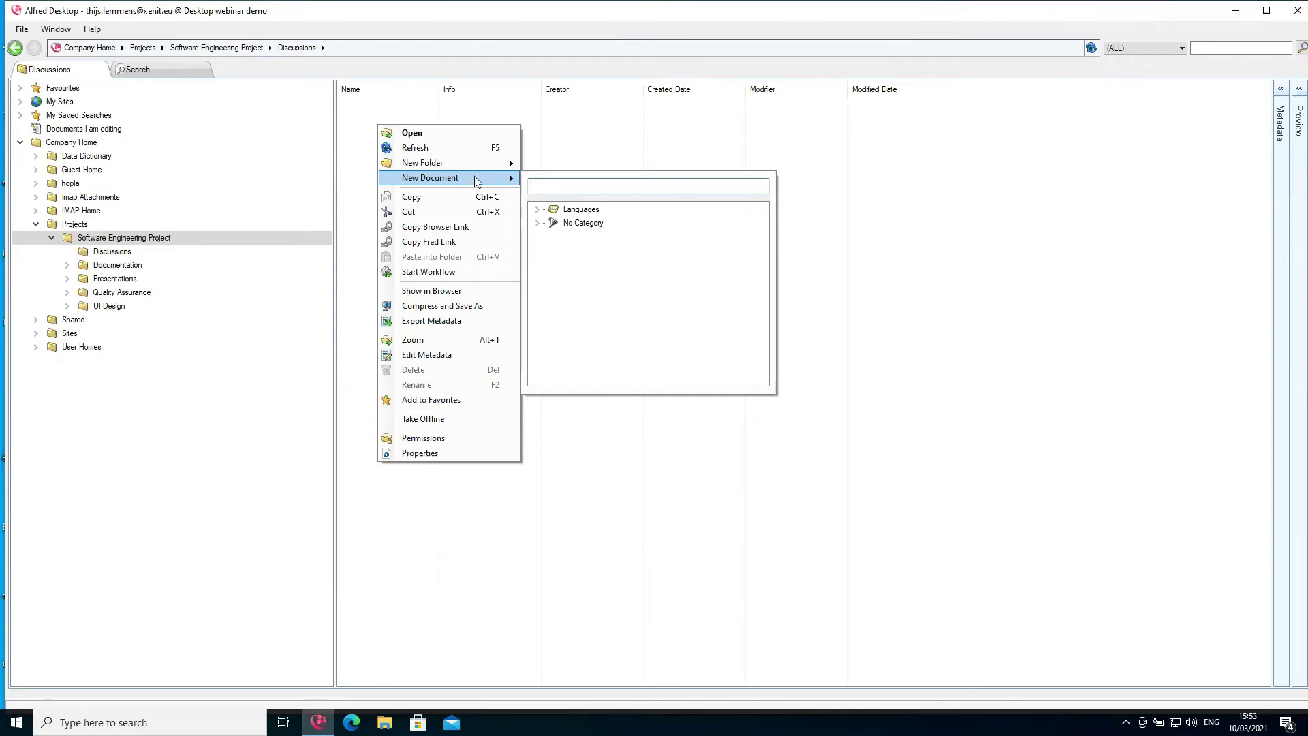
Browse the Languages and No Category template groups, including English and French templates, then collapse them.
left_click(537, 210)
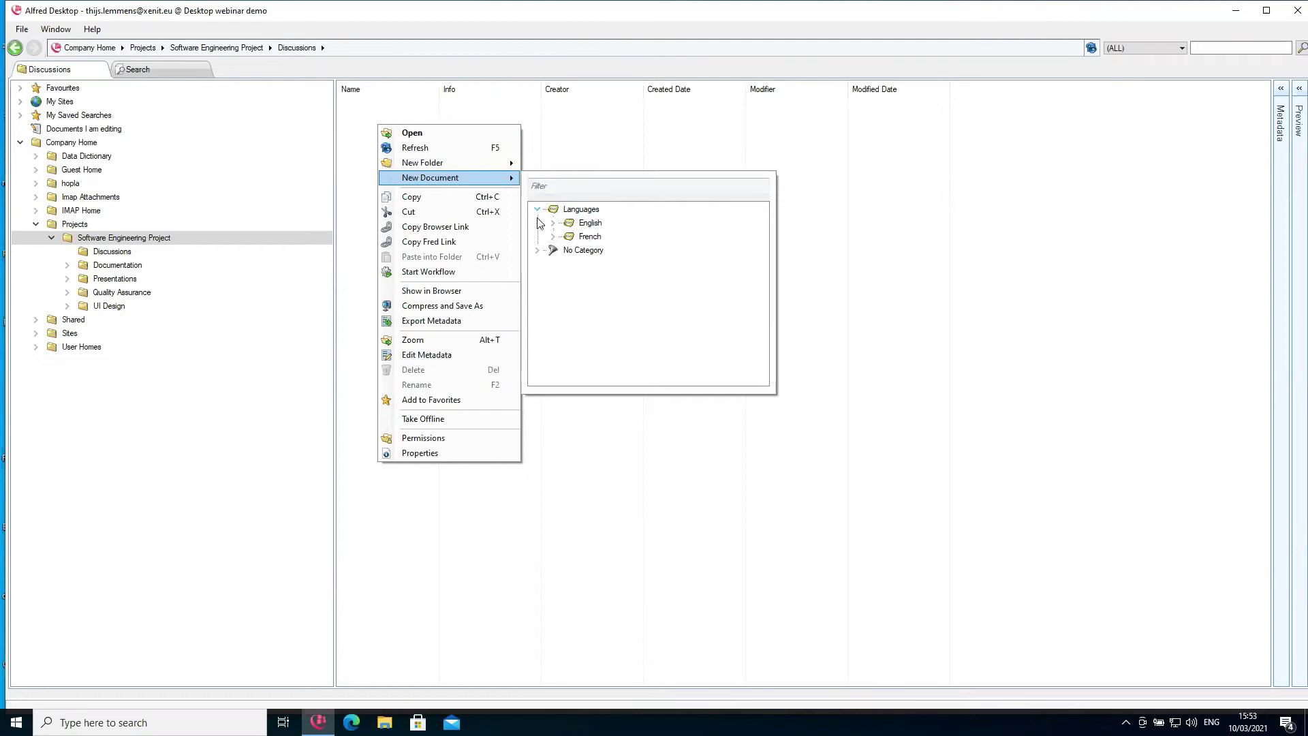
left_click(540, 250)
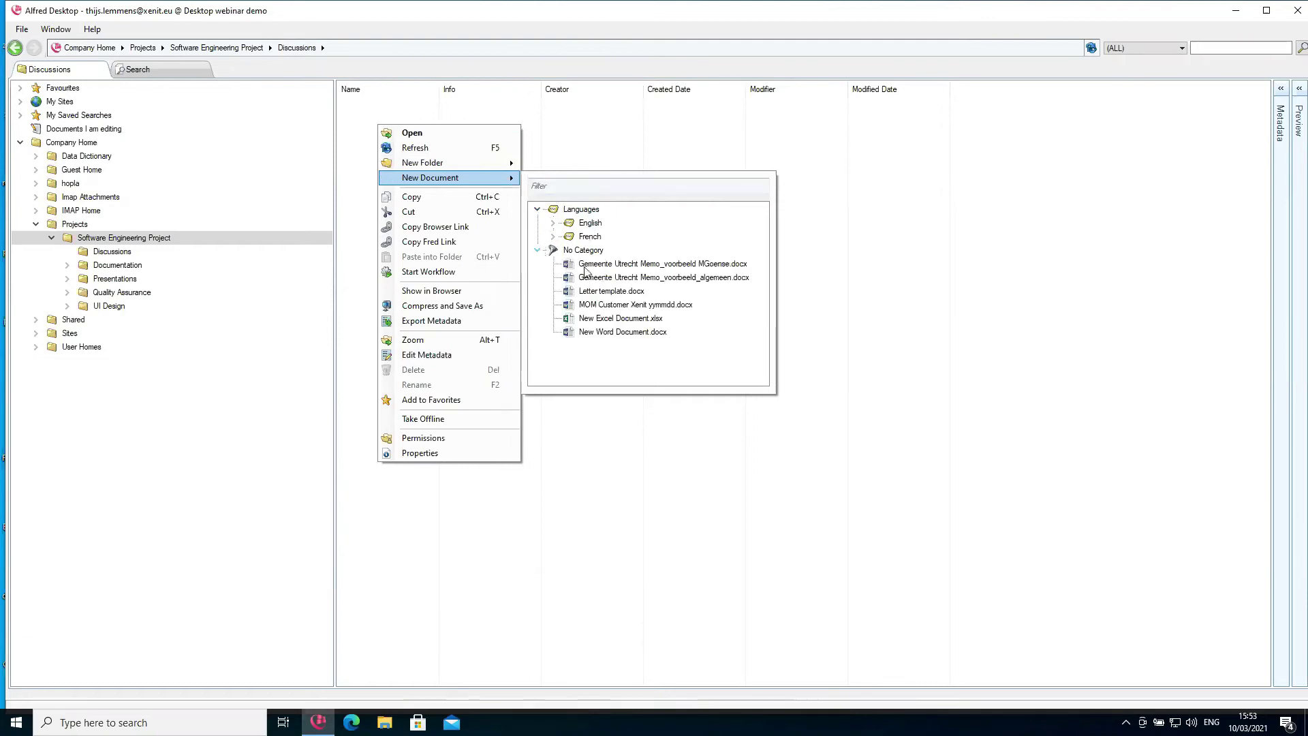
left_click(553, 224)
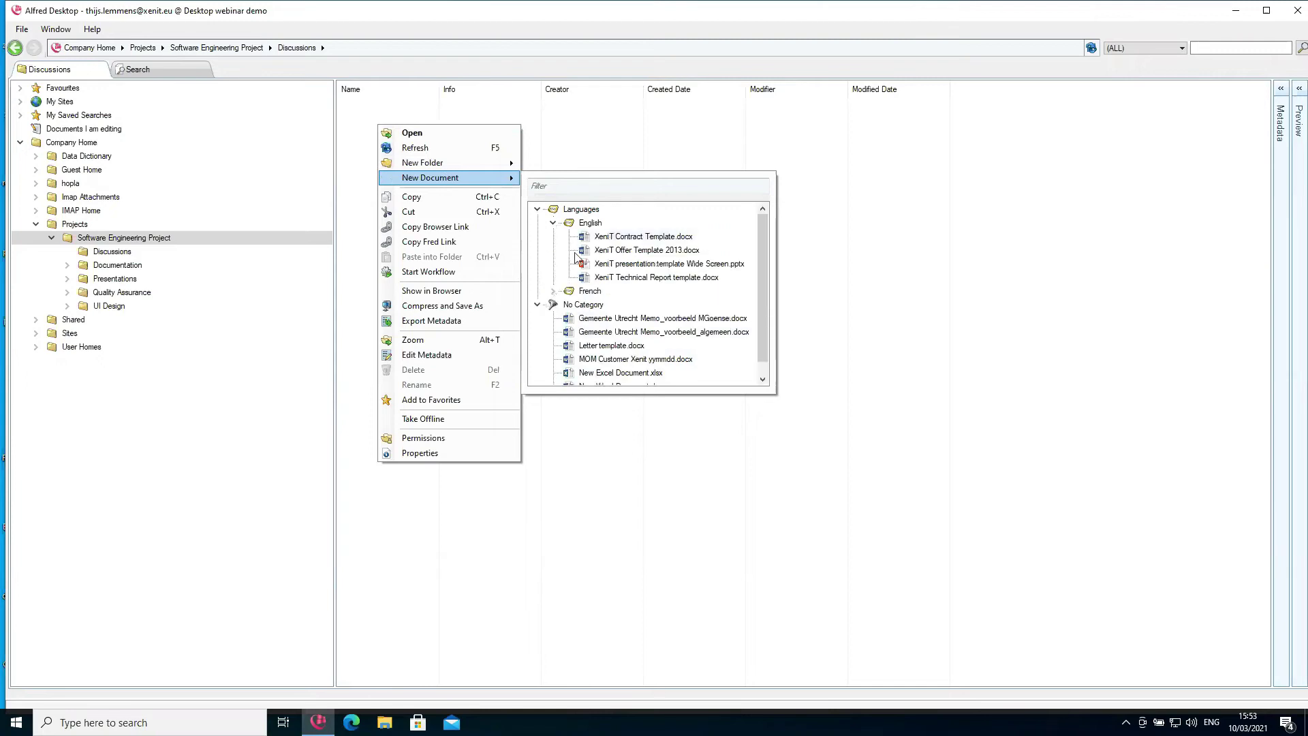
left_click(553, 291)
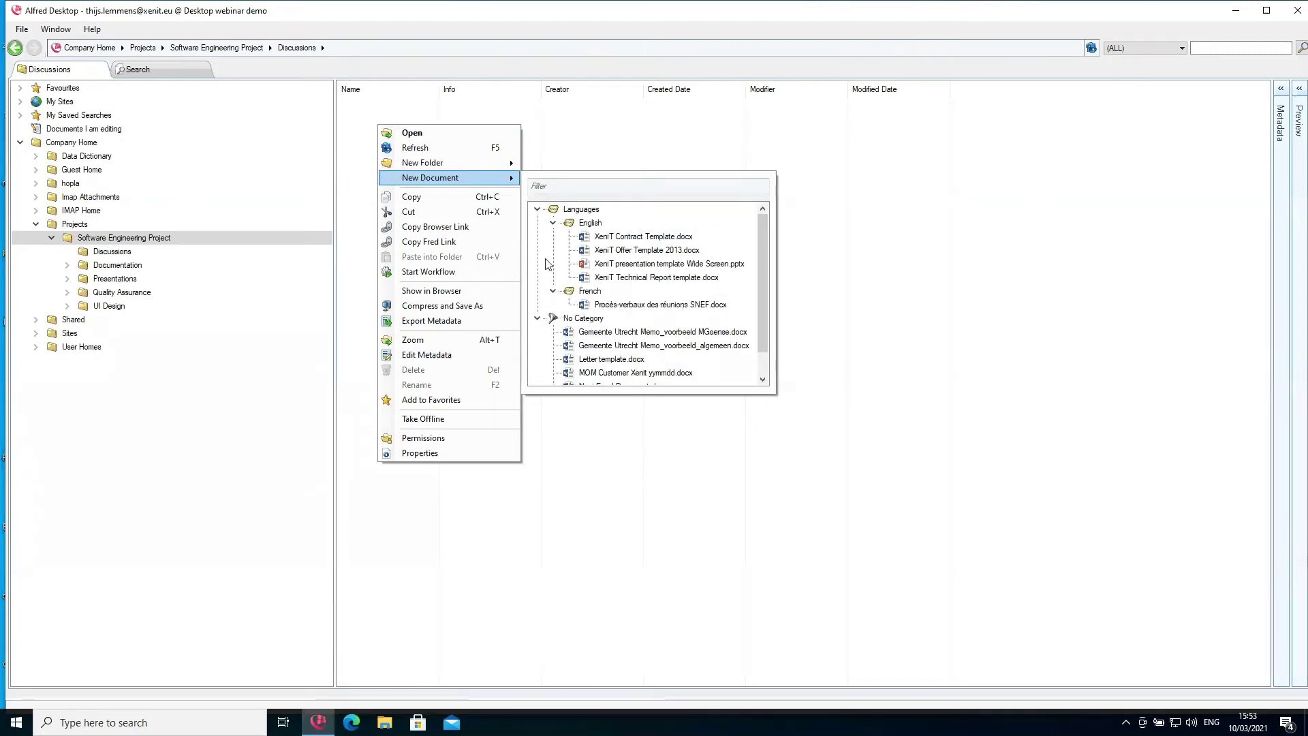
left_click(537, 210)
left_click(537, 222)
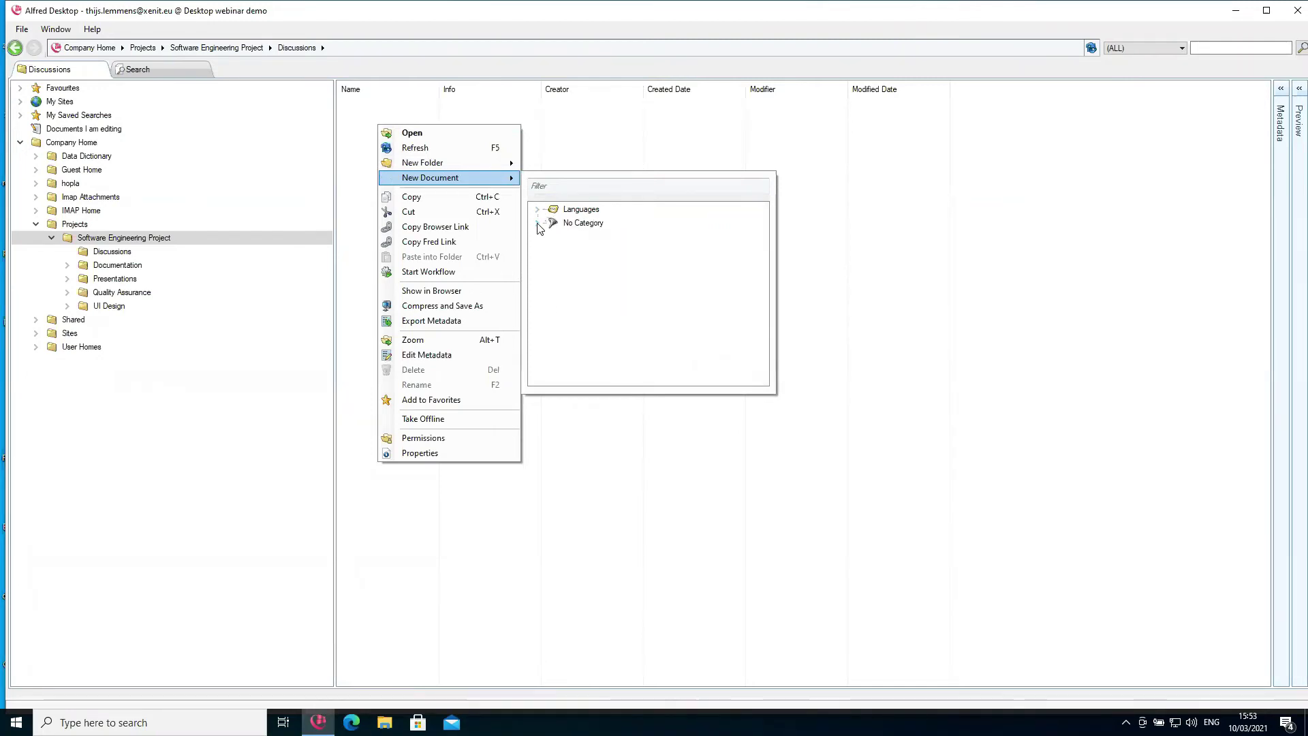
Filter the templates by 'Techn' and choose XeniT Technical Report template.docx.
left_click(559, 185)
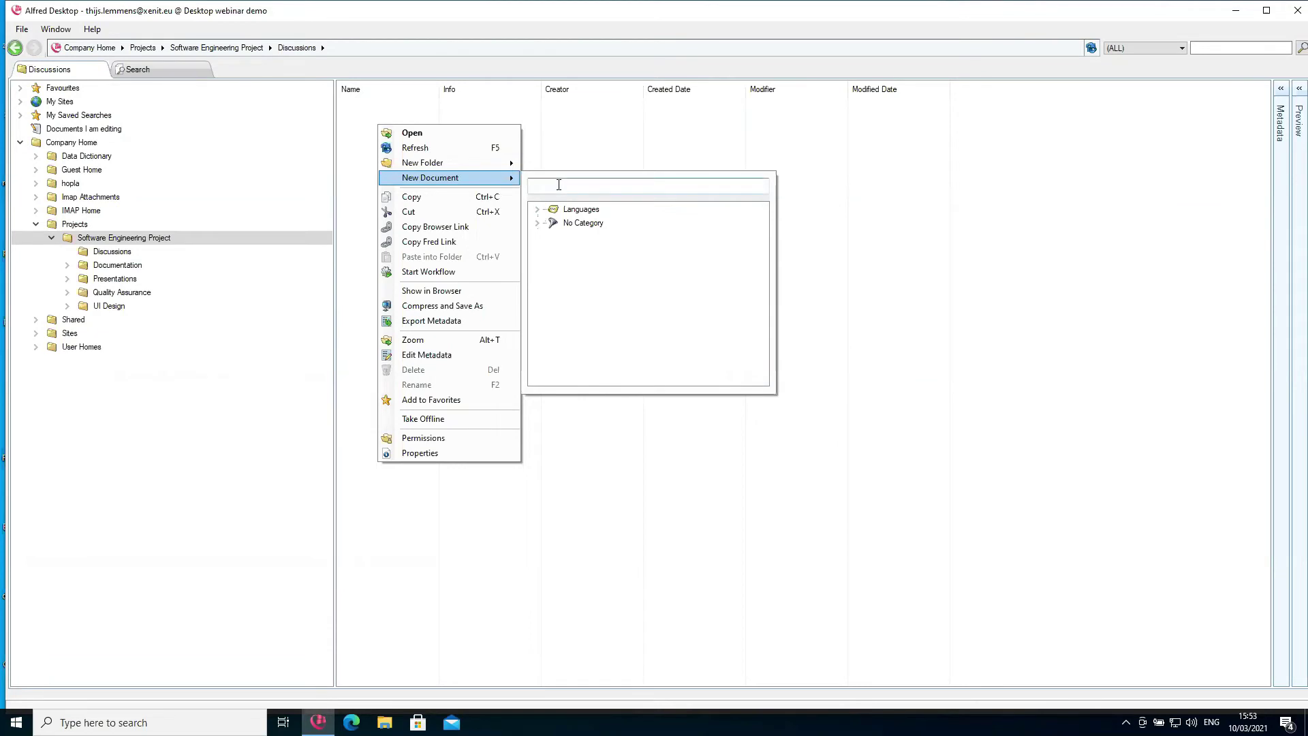
type("Technical")
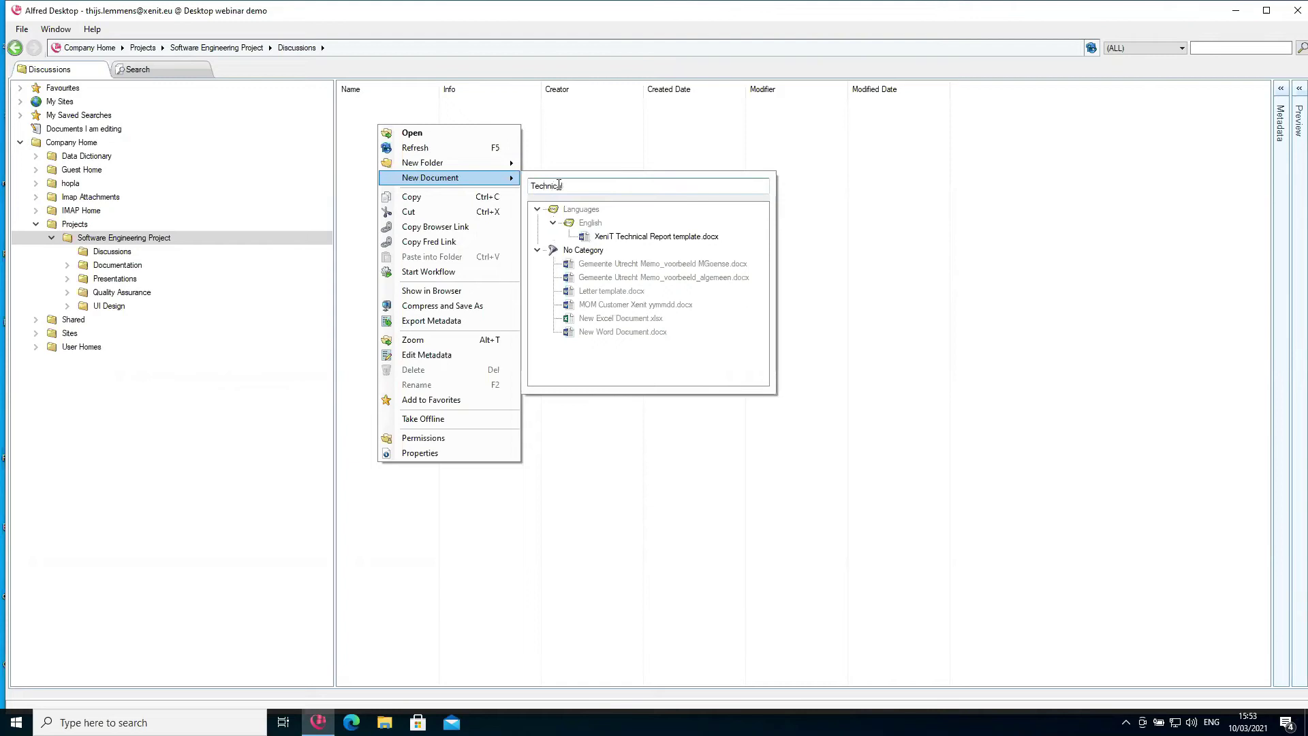
left_click(622, 237)
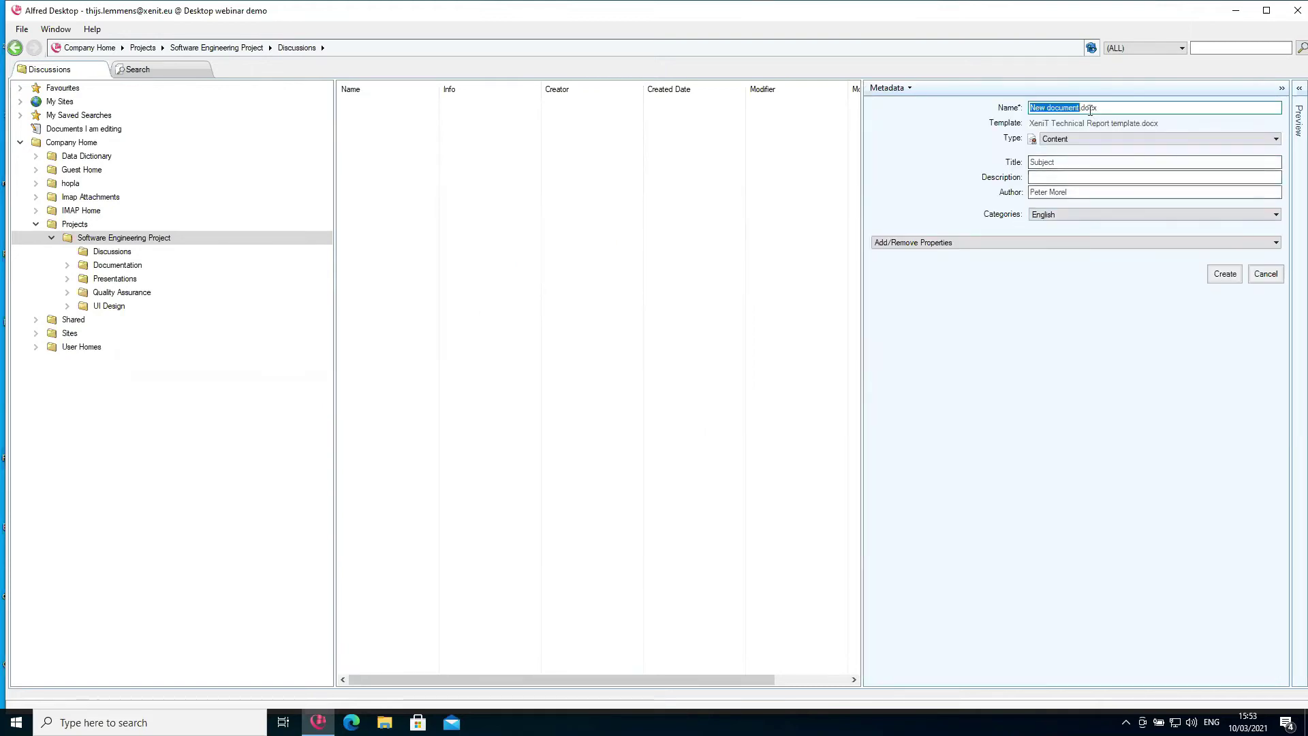
Name the document Webinar Discussion, title it Green Energy, replace the author name, and create it.
key("BackSpace")
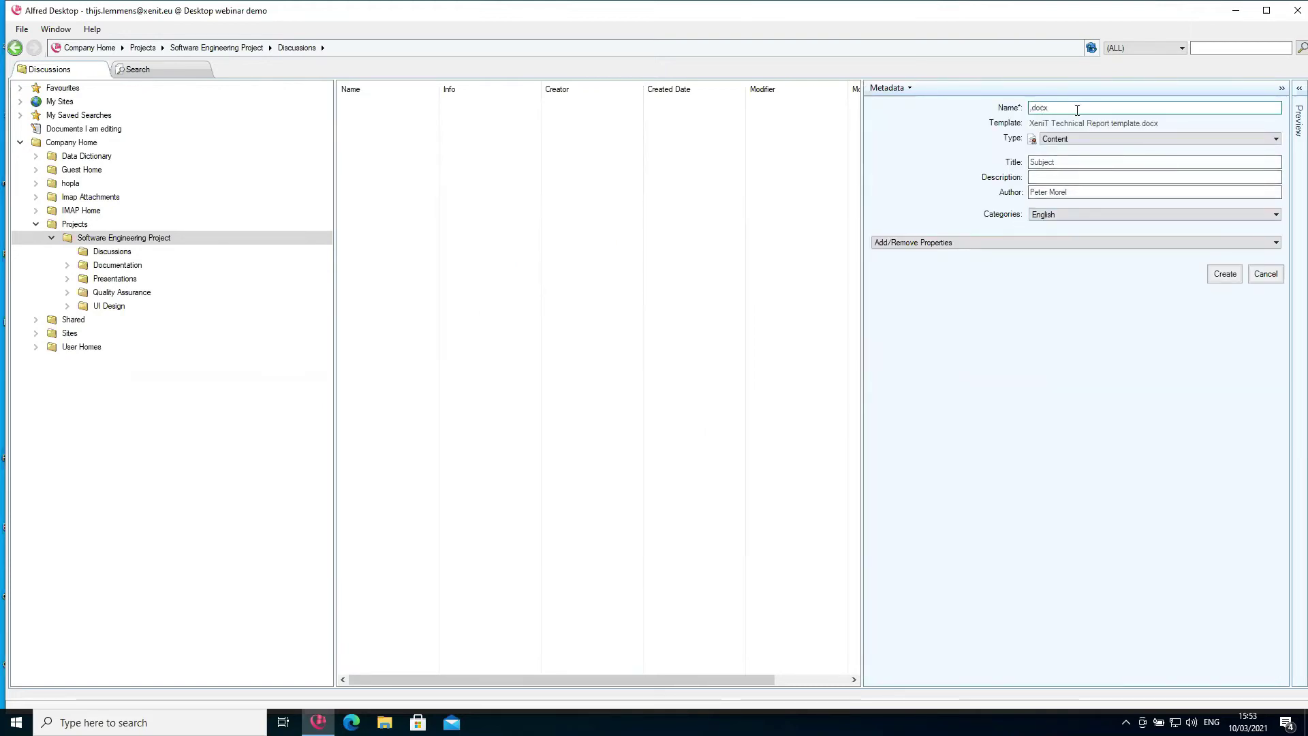
type("Webinar Discussion")
left_click(1077, 162)
double_click(1077, 163)
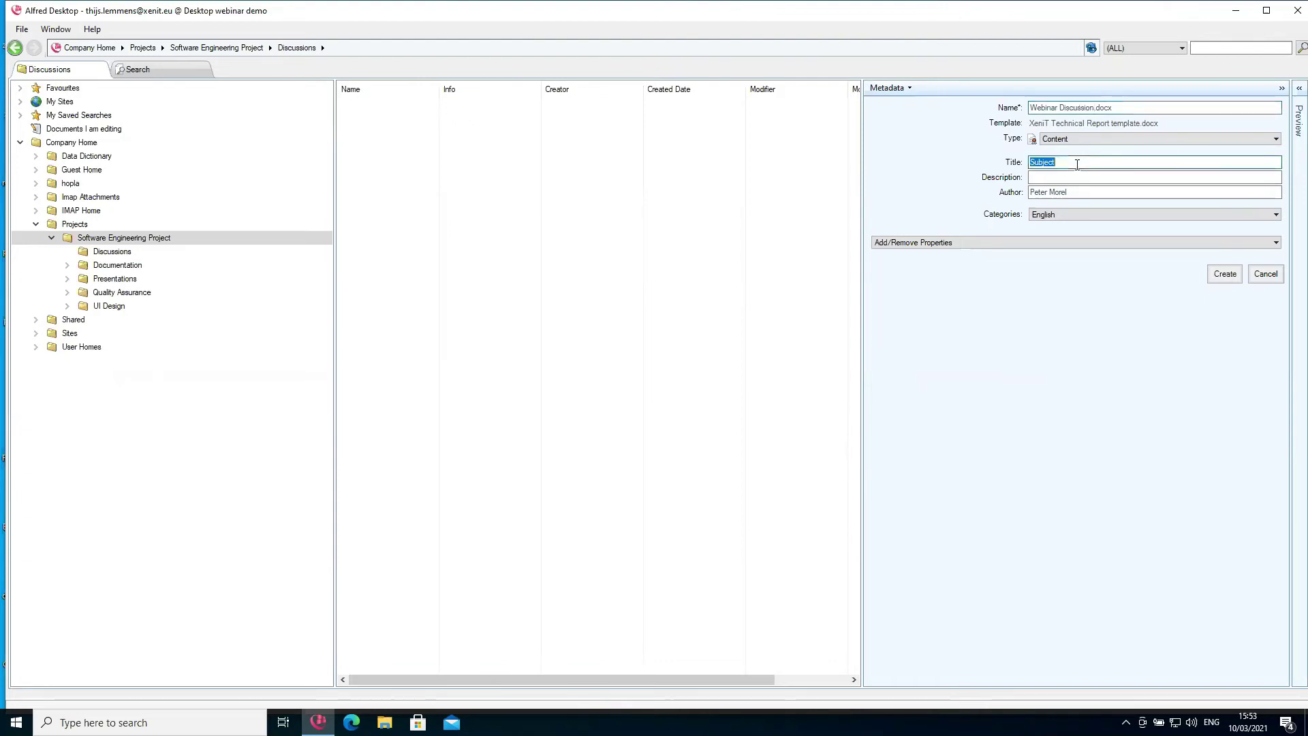
type("Green Ee")
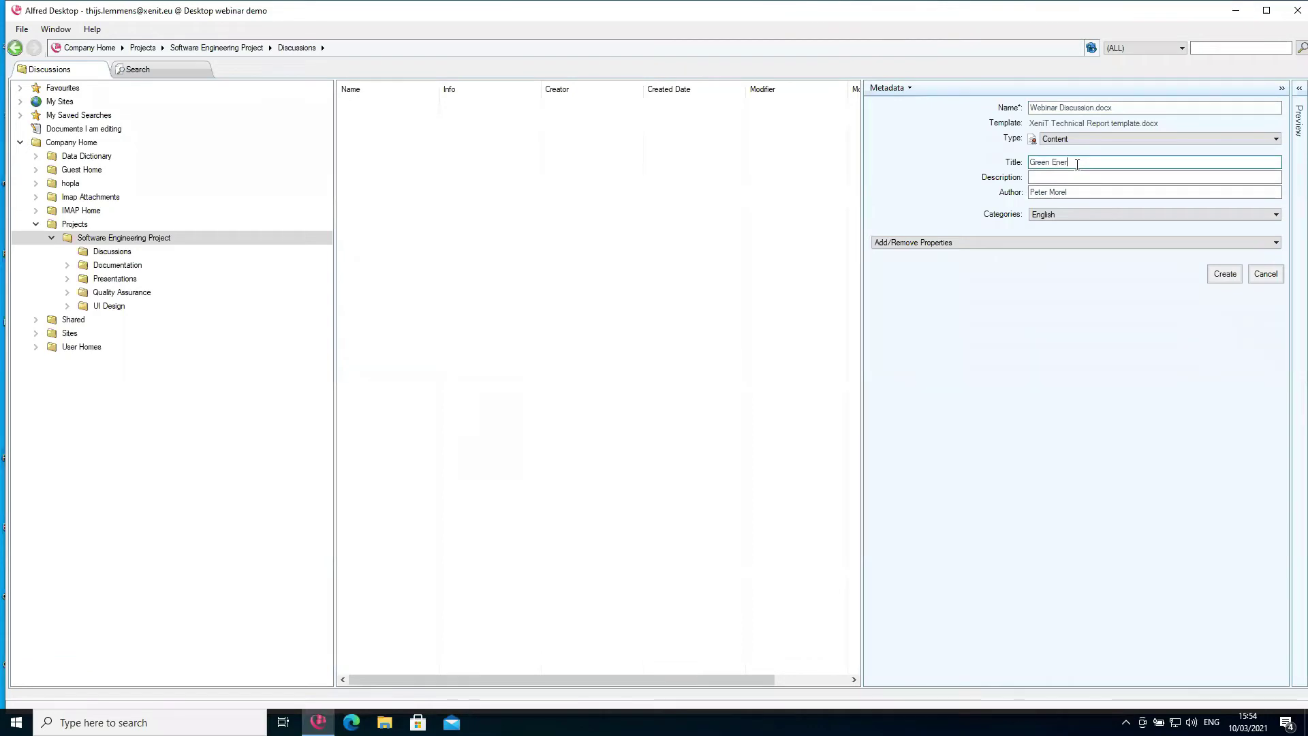
left_click(1076, 176)
left_click(1079, 193)
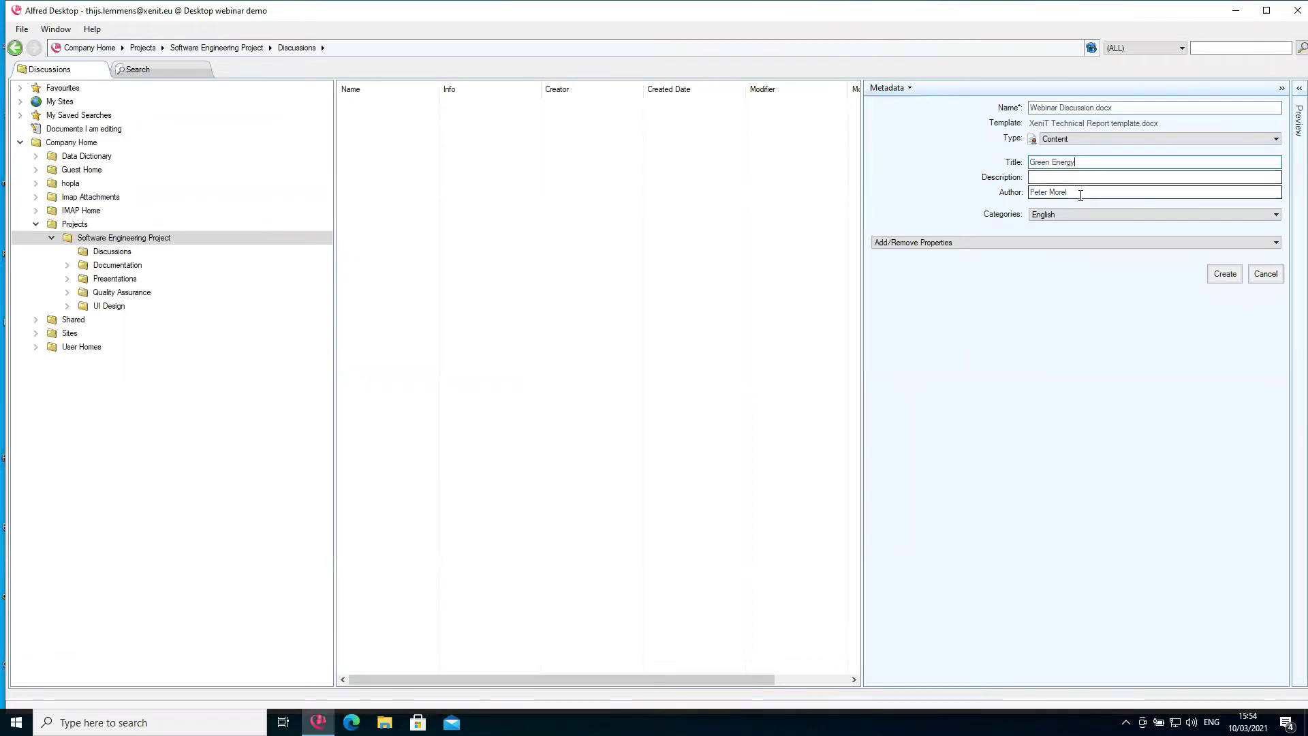
left_click_drag(1081, 196, 1031, 193)
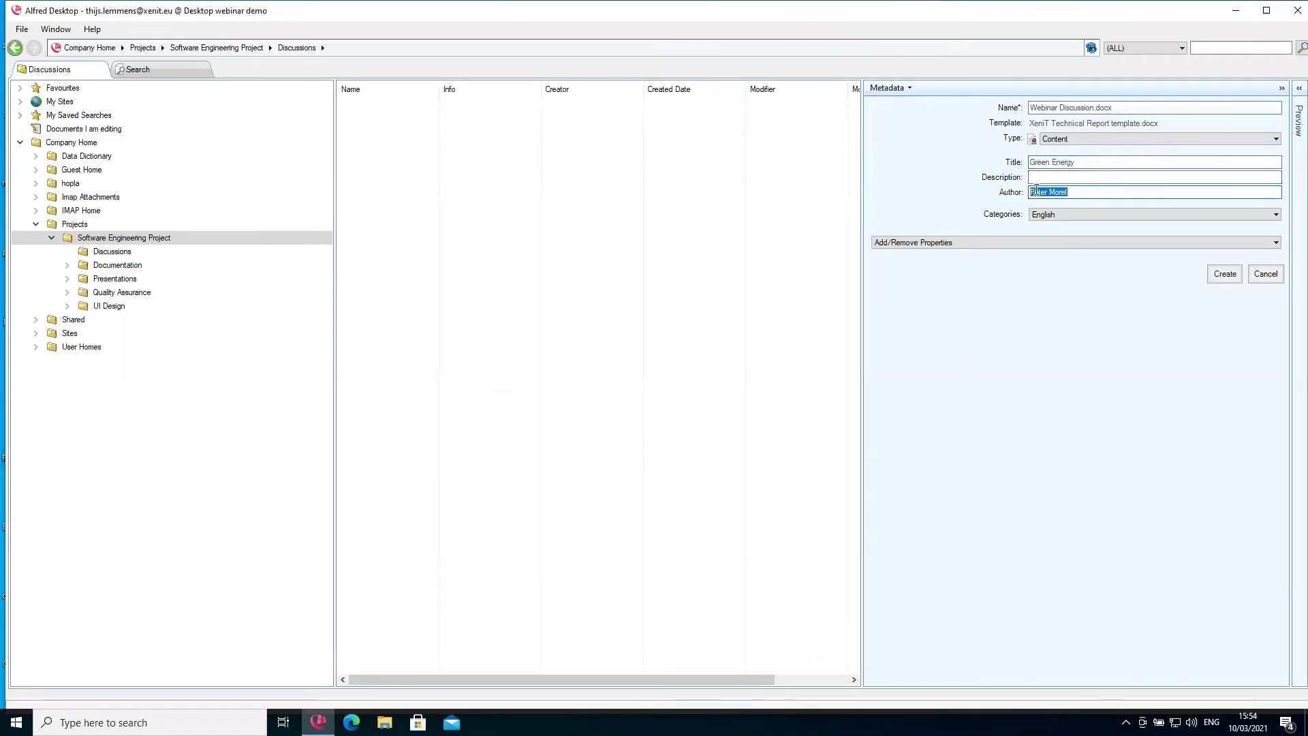
type("Thijs Lemmen")
left_click(1226, 275)
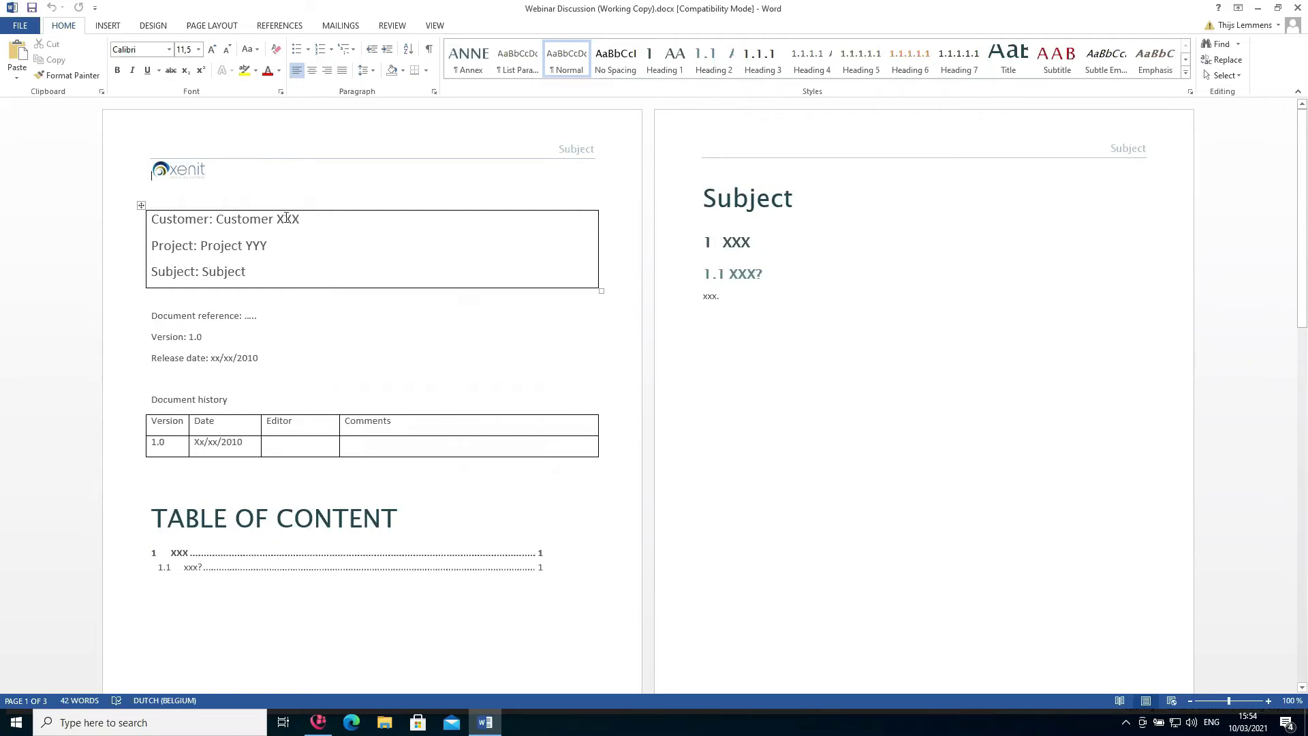
Replace Customer XXX with Green Energy in the cover table and save the working copy.
double_click(217, 218)
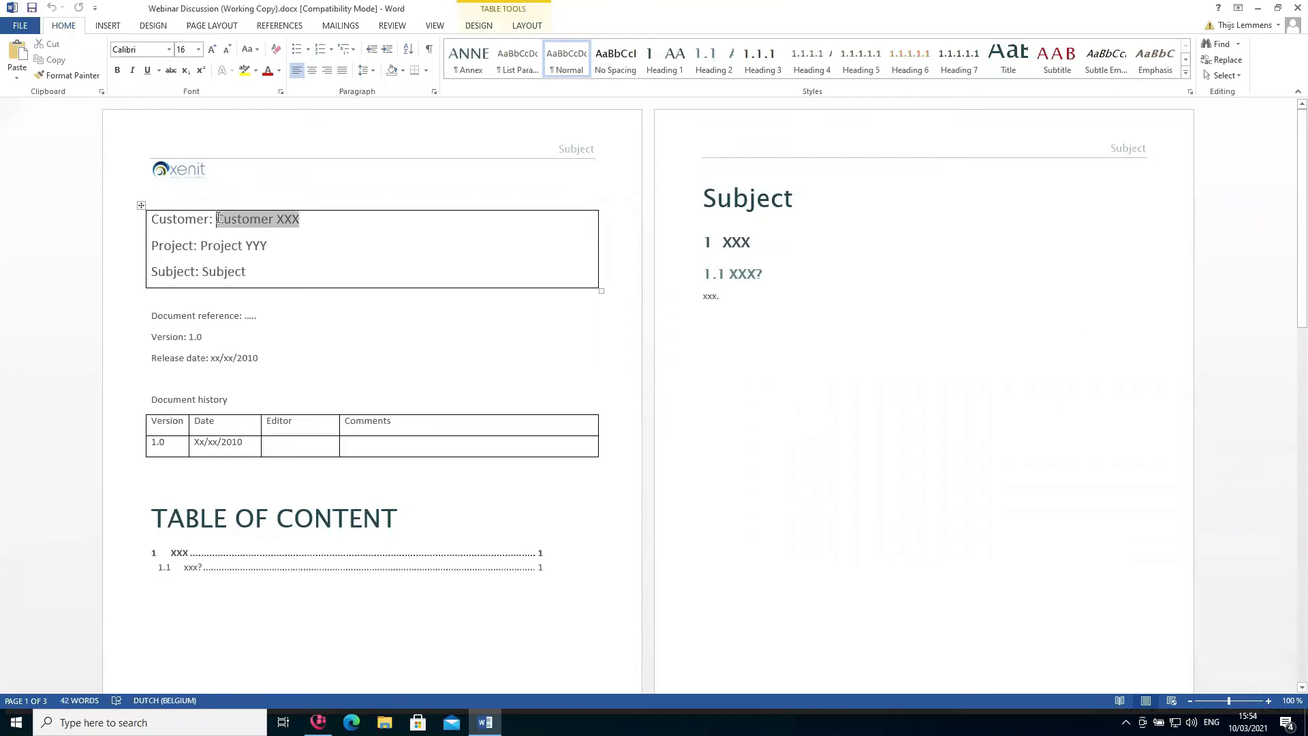
type("G")
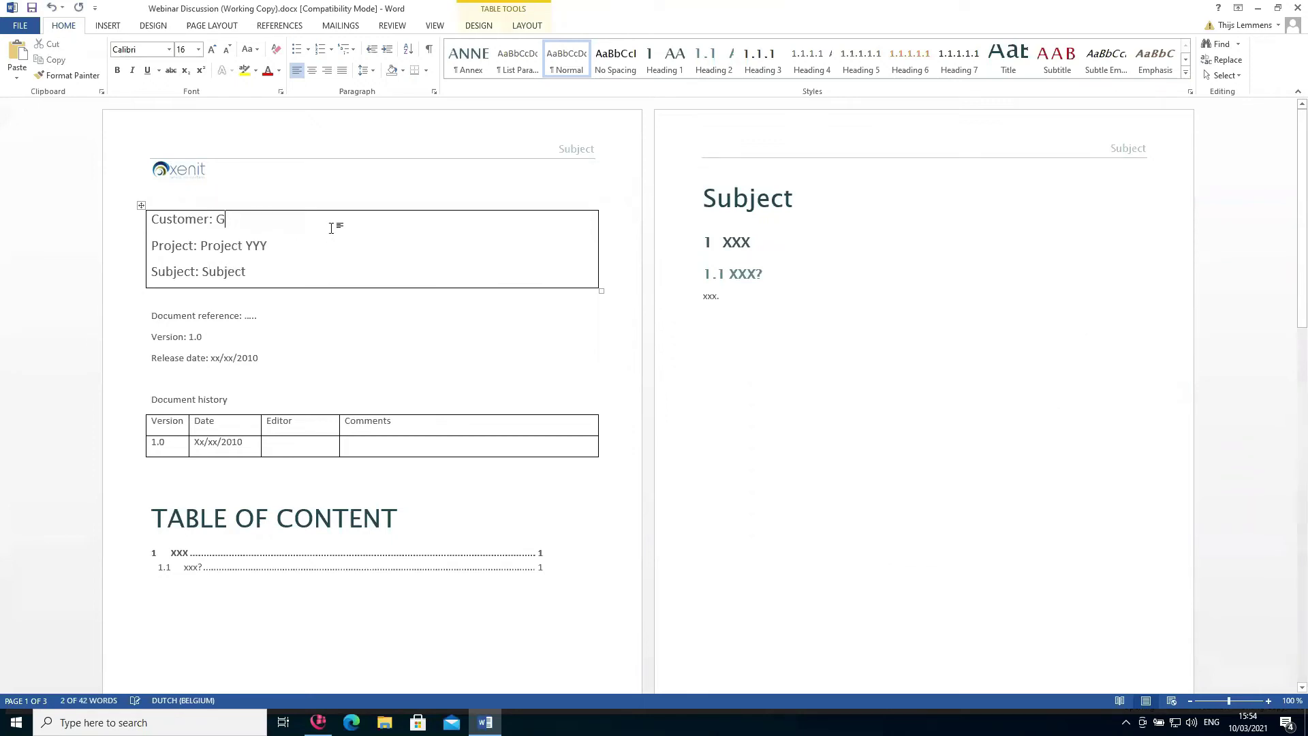
type("reen")
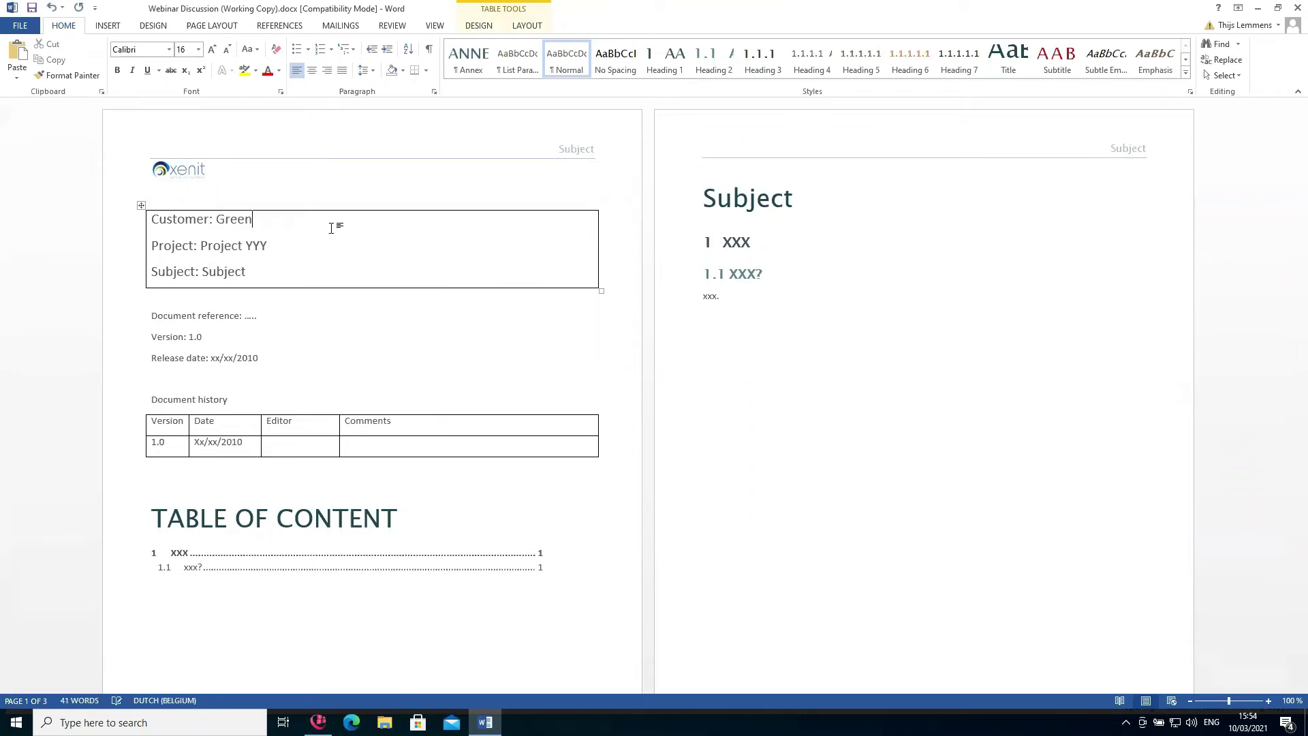
type(" Energy")
left_click(32, 9)
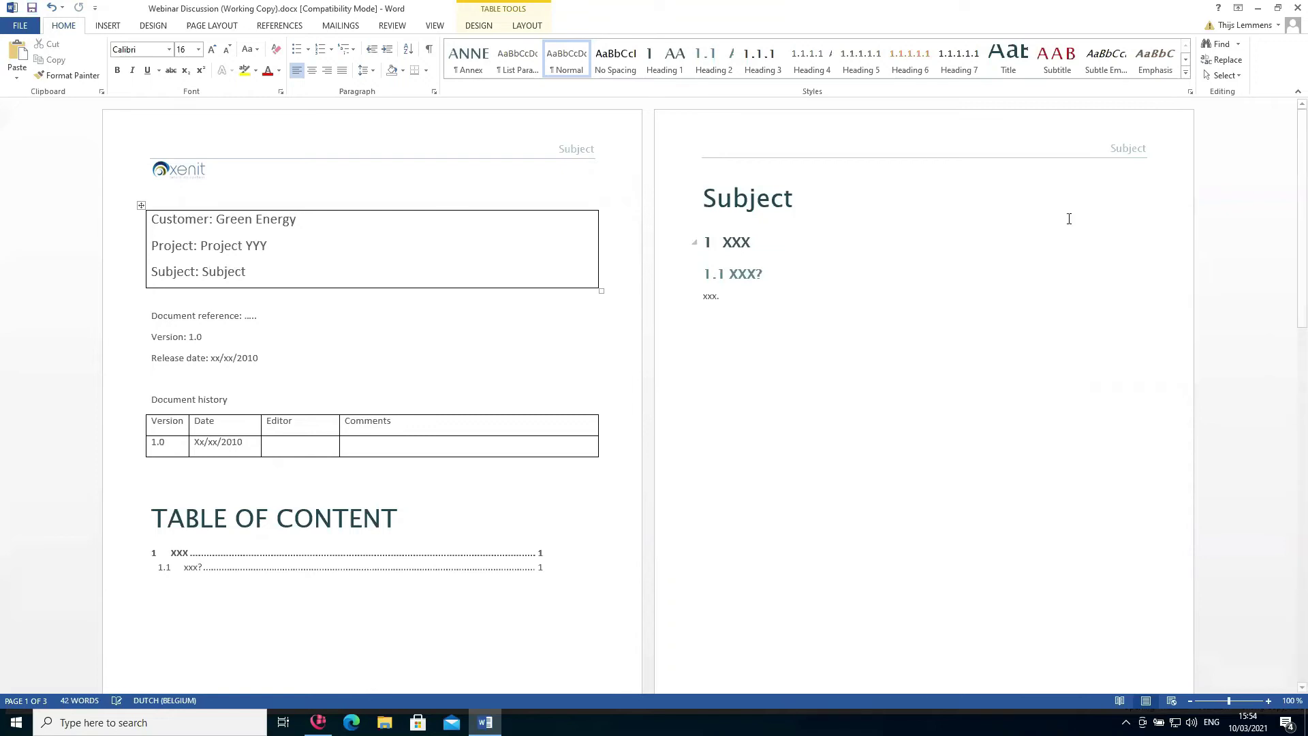
Close Word and update the main document from the working copy.
left_click(1297, 8)
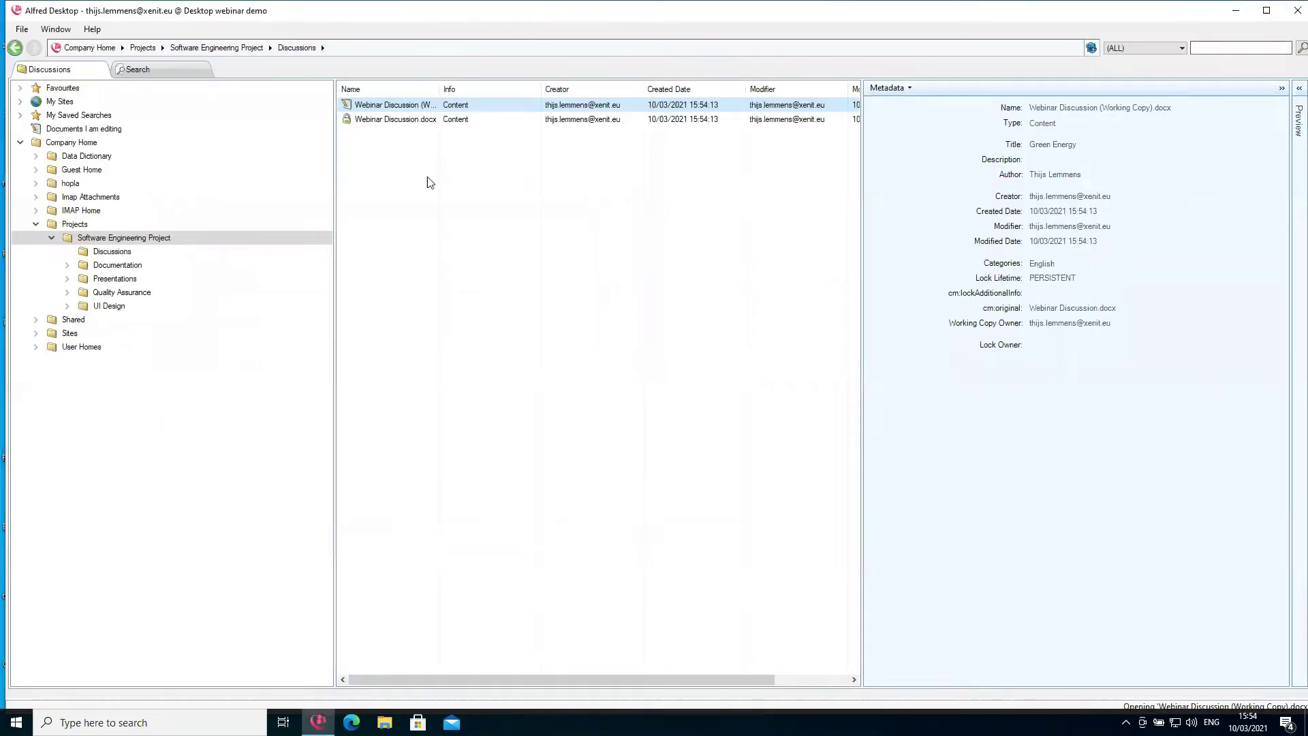
right_click(389, 109)
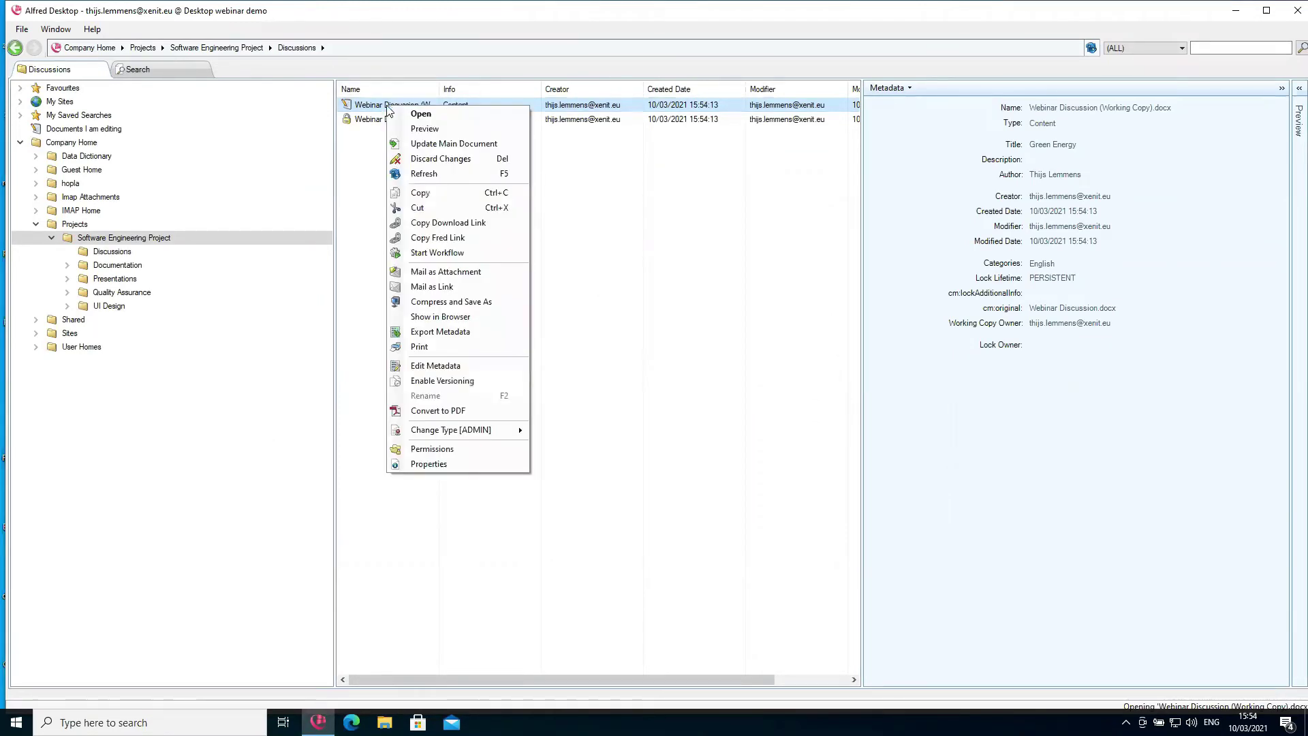
left_click(427, 145)
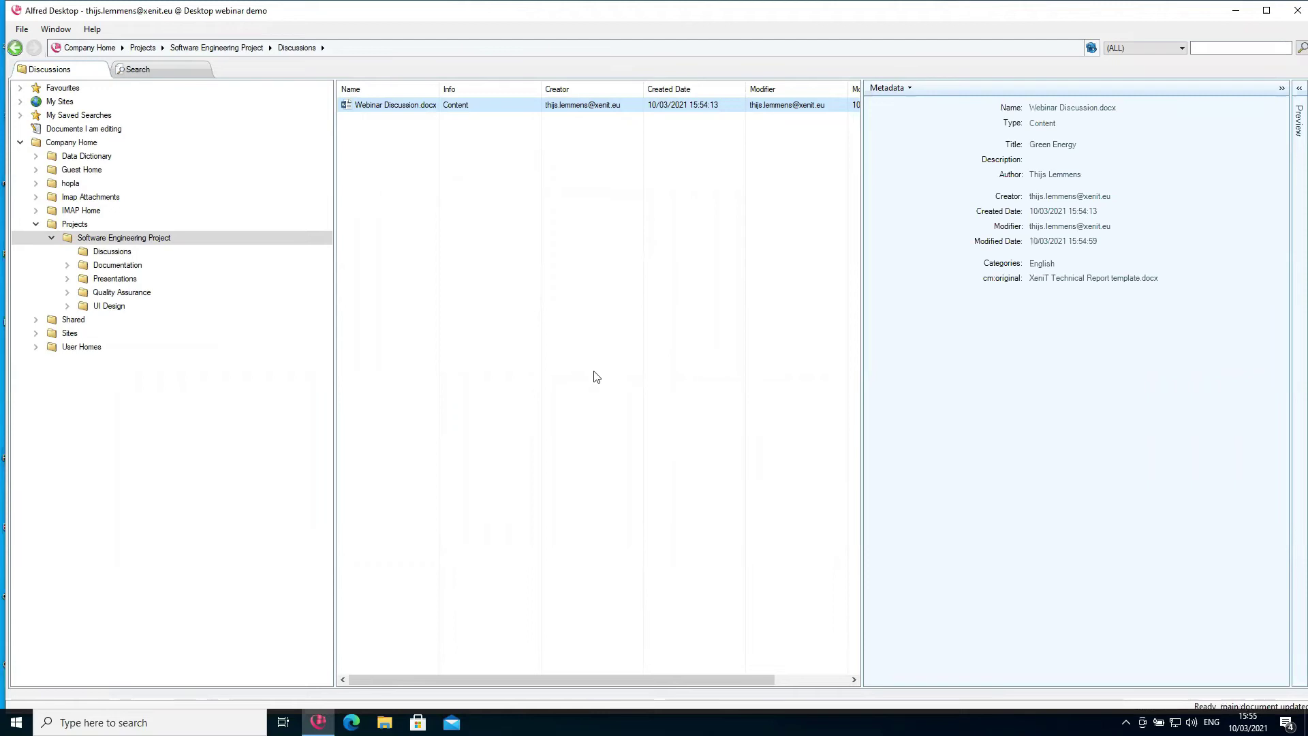
Show the properties of the Discussions folder, then of Webinar Discussion.docx.
left_click(392, 108)
left_click(815, 347)
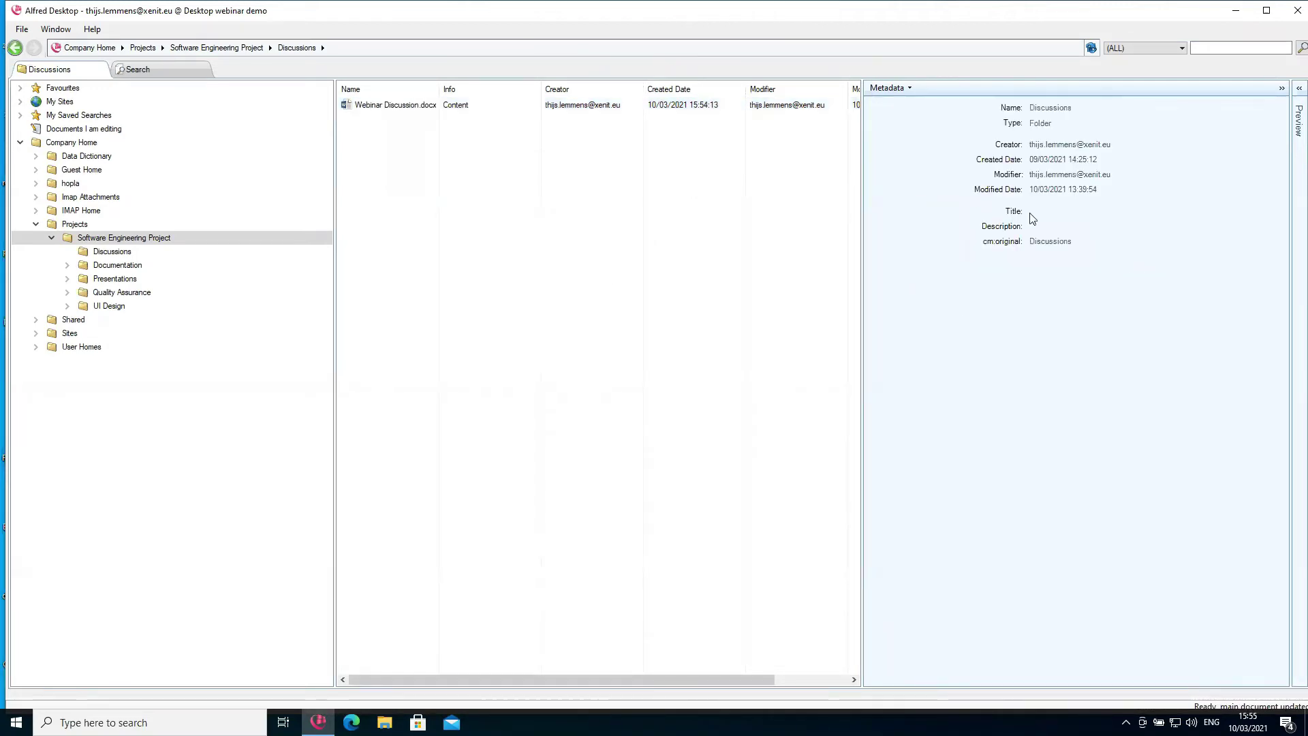
left_click(602, 106)
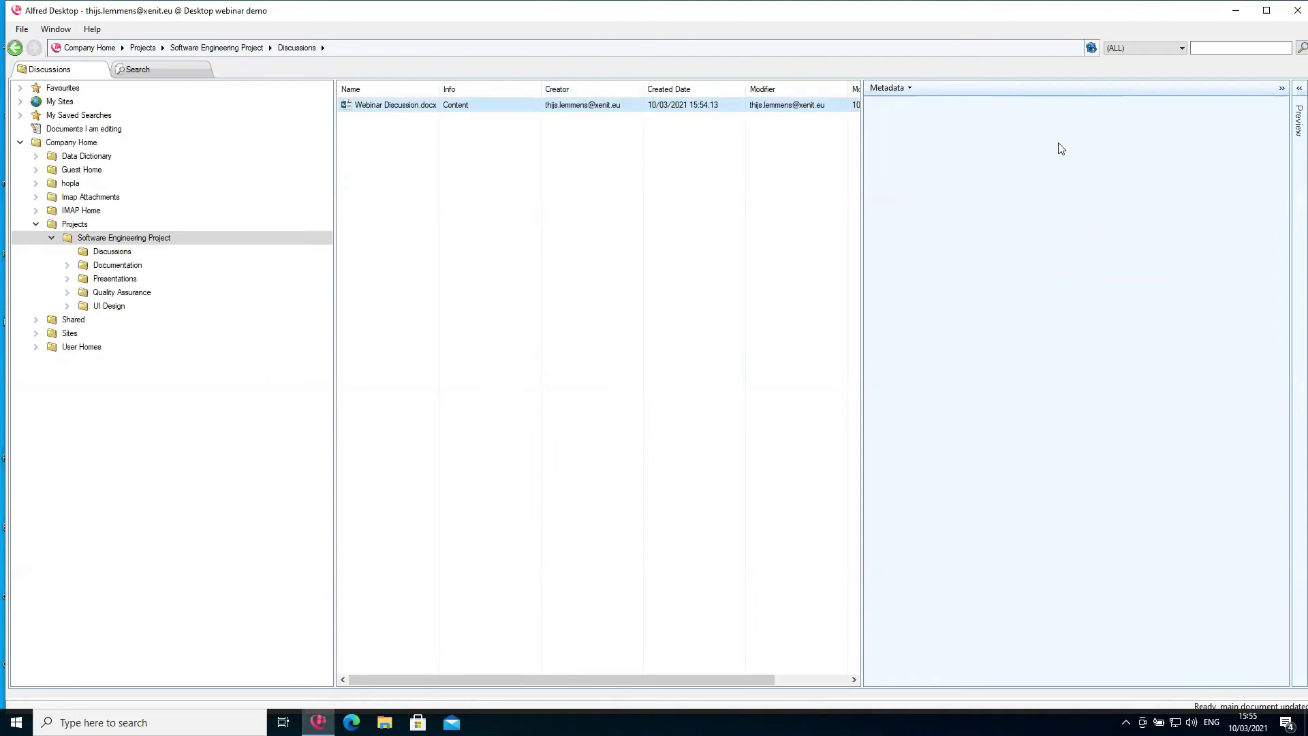
Preview Webinar Discussion.docx and scroll to the Customer: Green Energy line.
left_click(1302, 89)
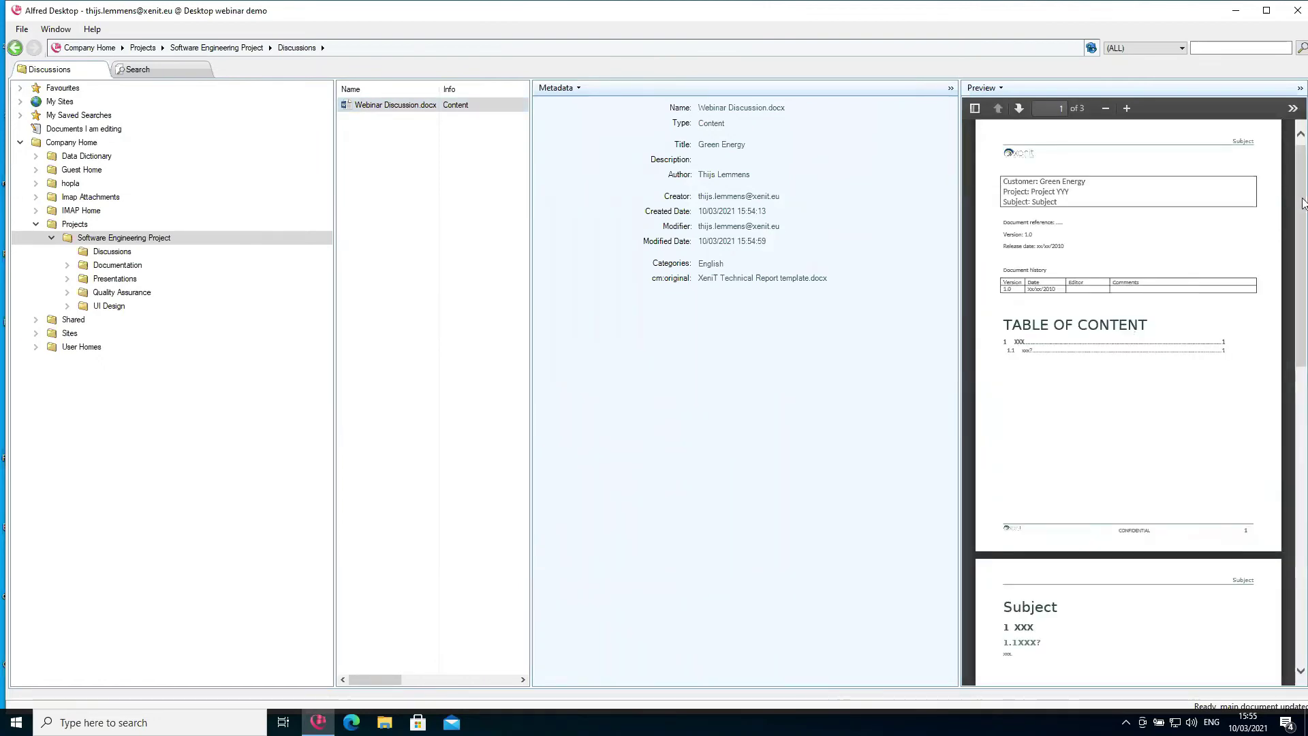
left_click_drag(1302, 202, 1302, 165)
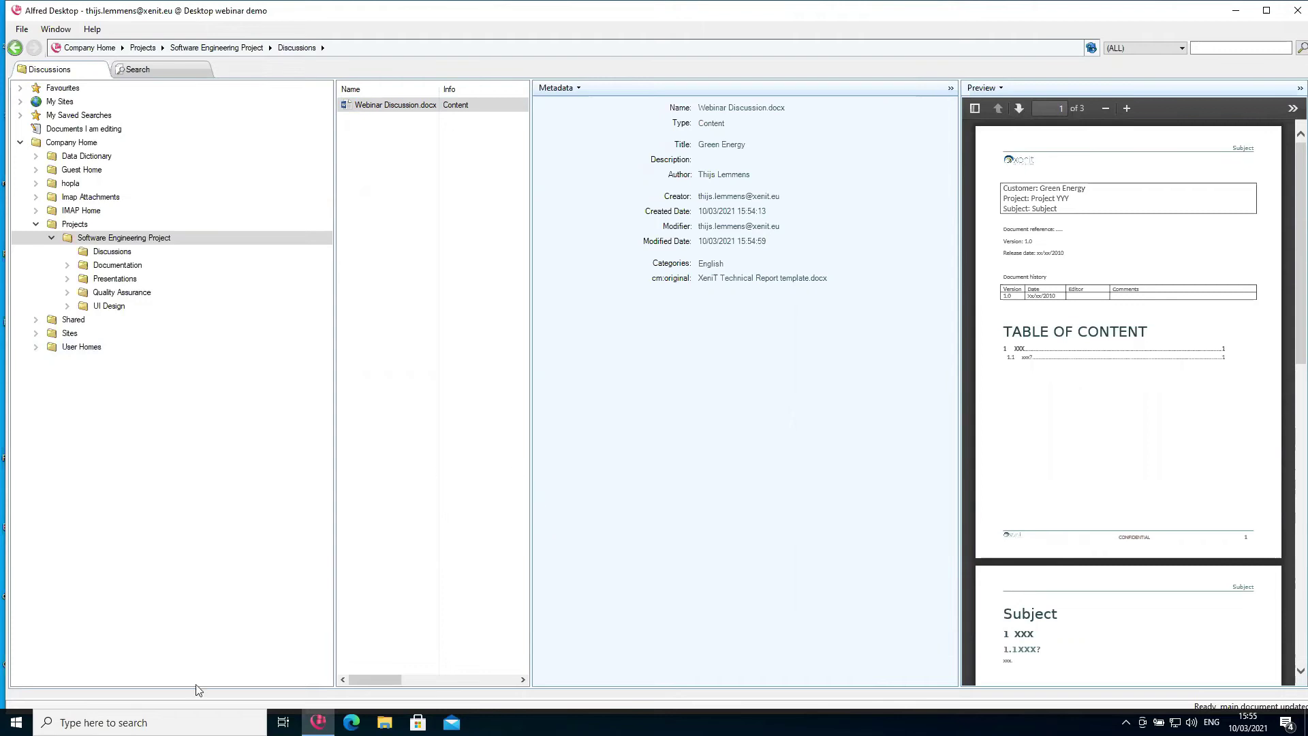
left_click(150, 720)
Launch Google Chrome via a Windows search for 'ch' and open a new incognito window.
type("ch")
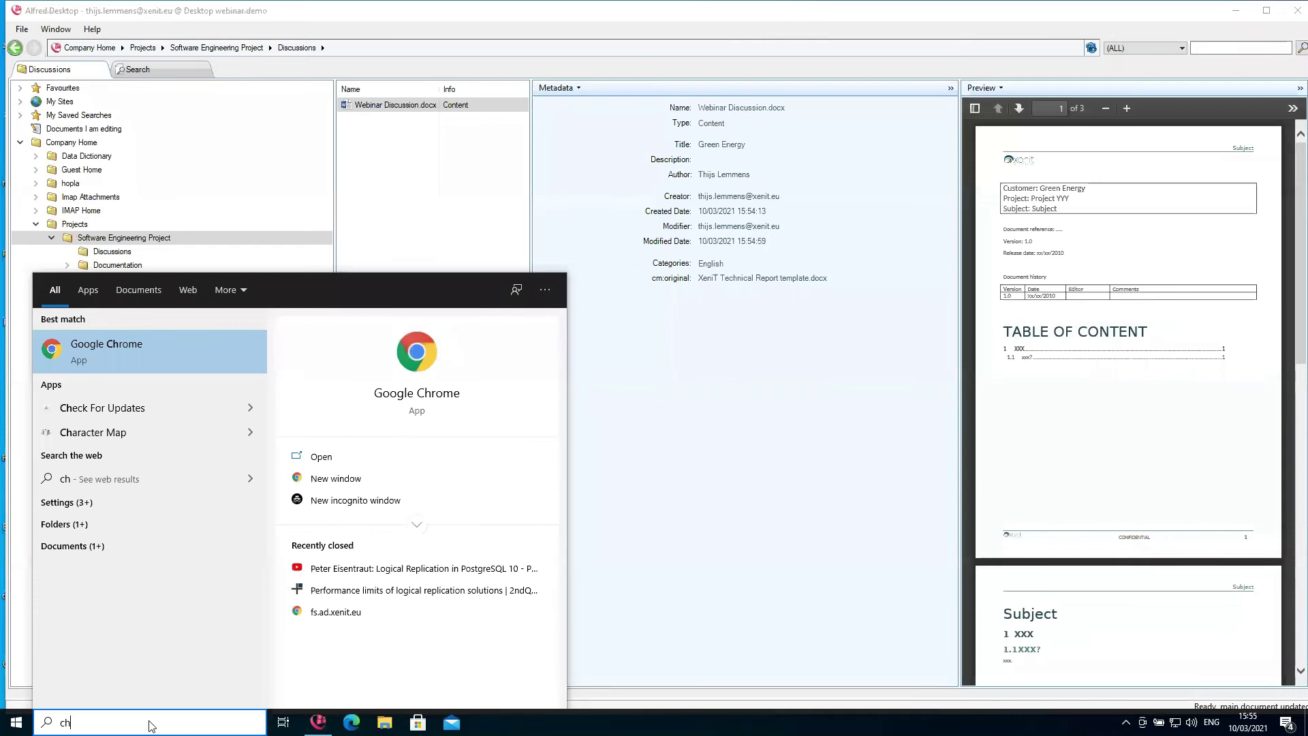
left_click(153, 353)
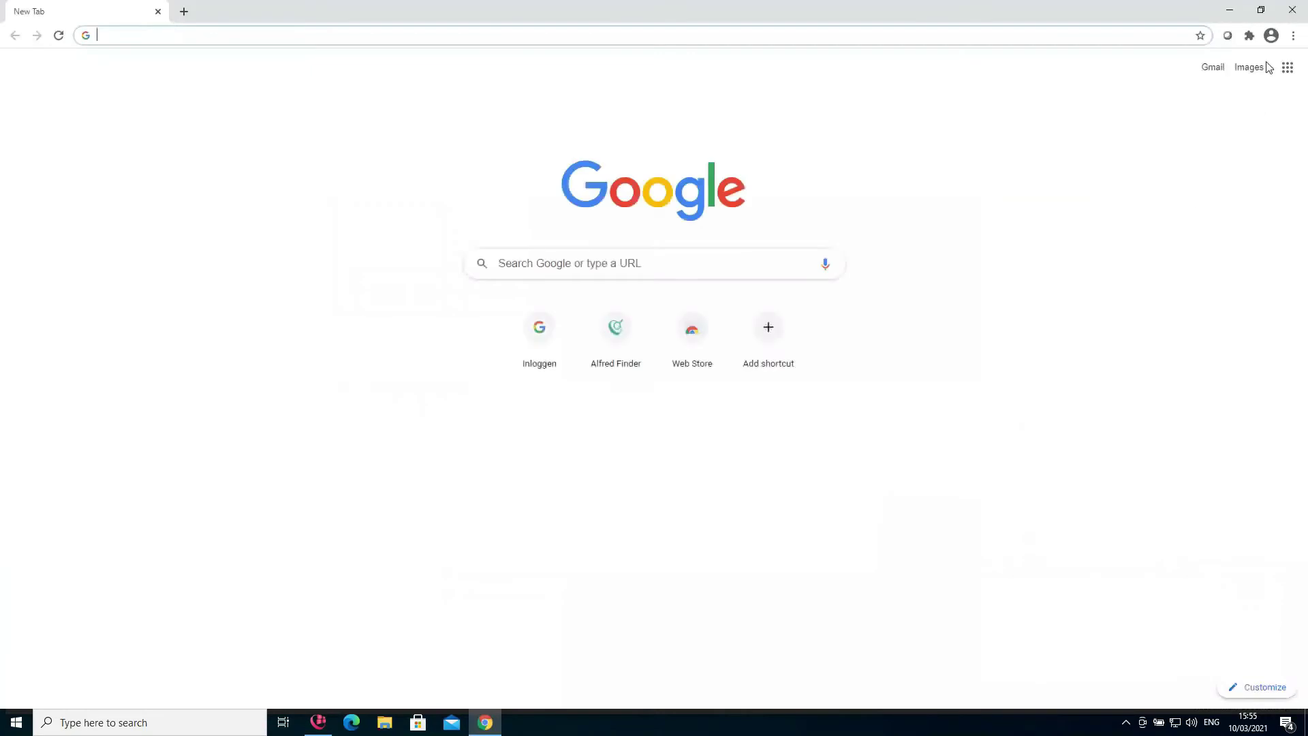
left_click(1293, 35)
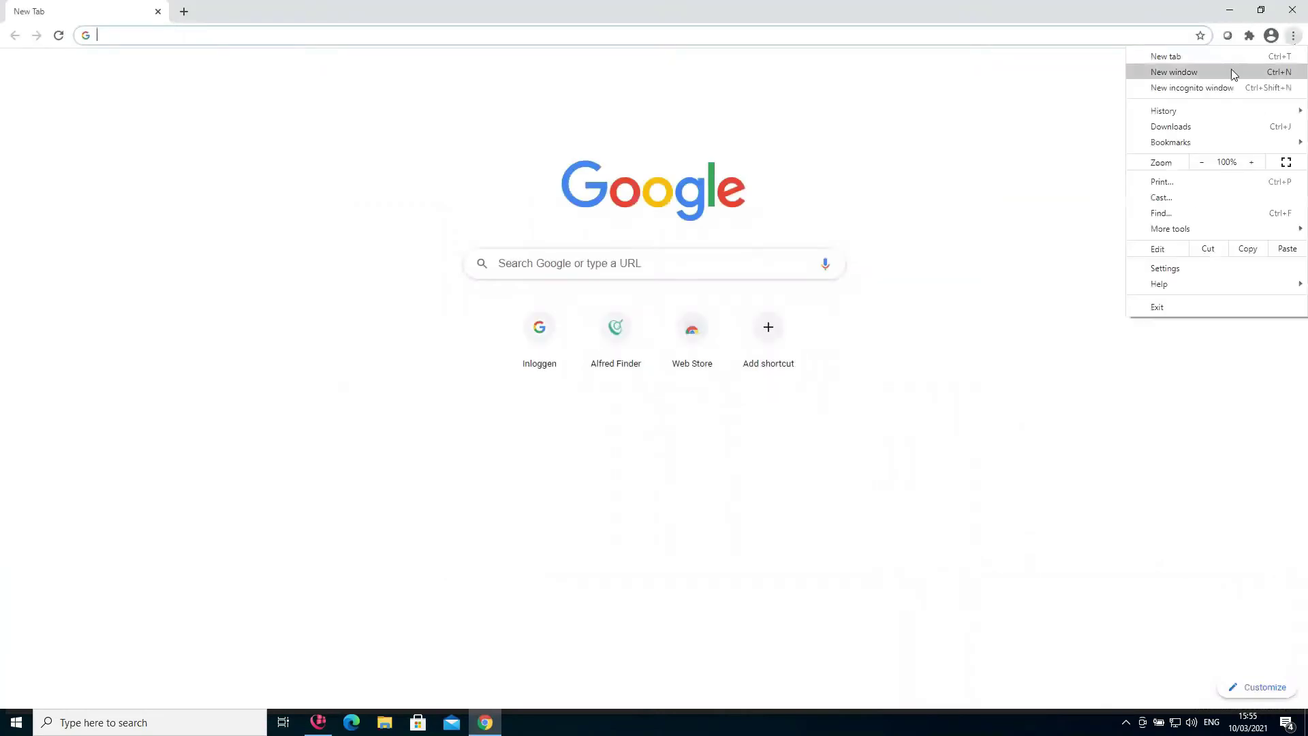
left_click(1212, 87)
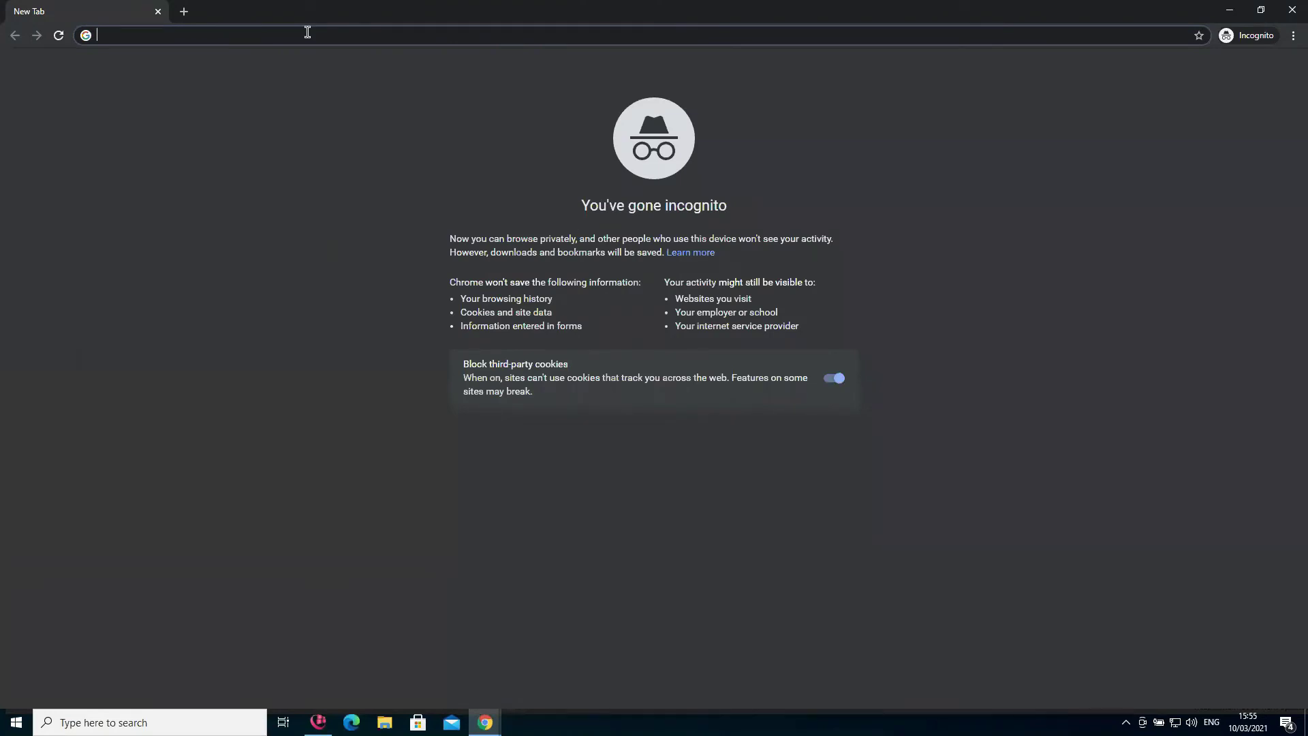
Go to the Alfred Finder site and fill in the sign-in e-mail from autofill.
type("f")
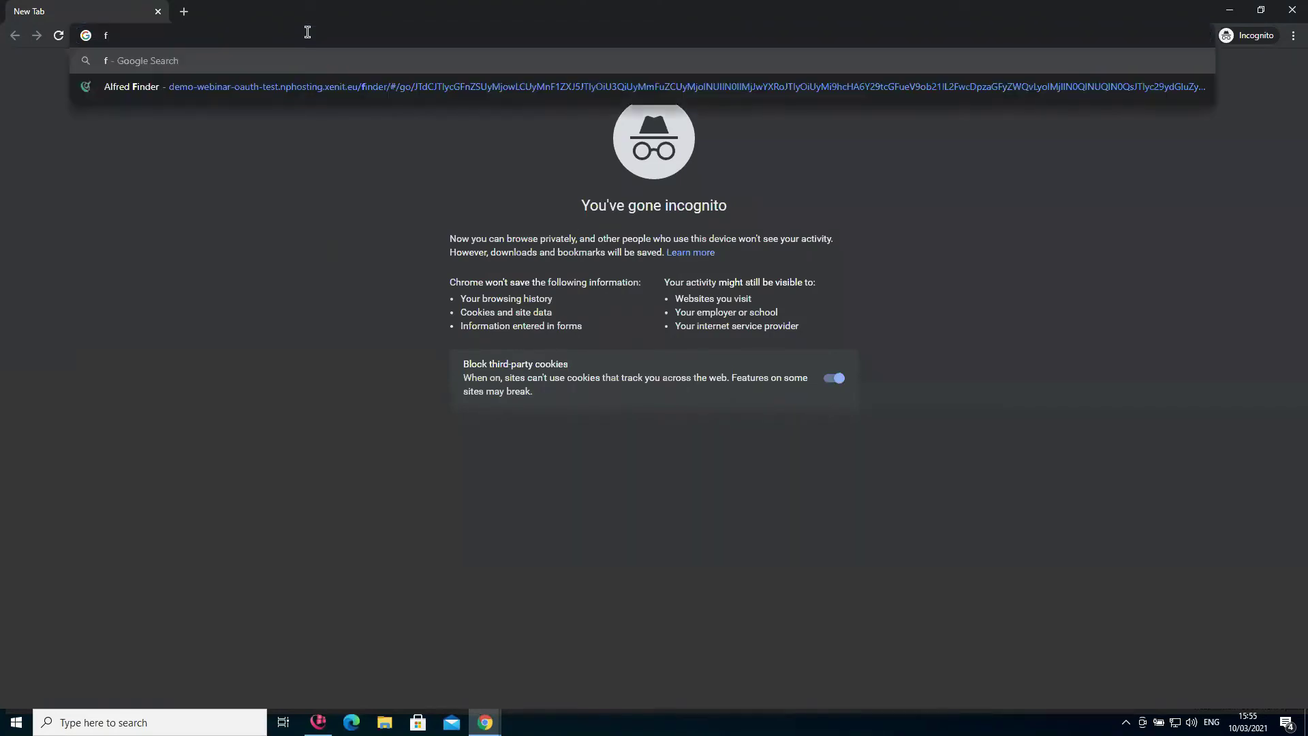
left_click(280, 83)
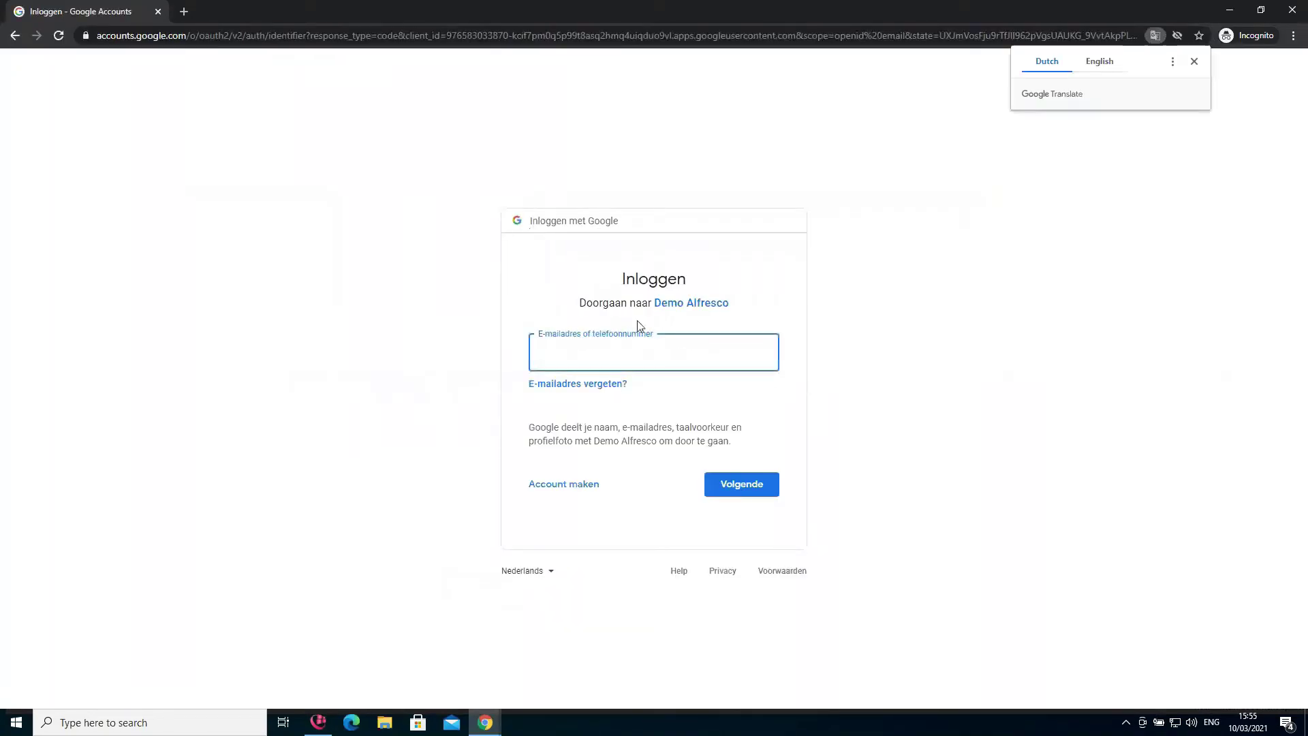
left_click(618, 354)
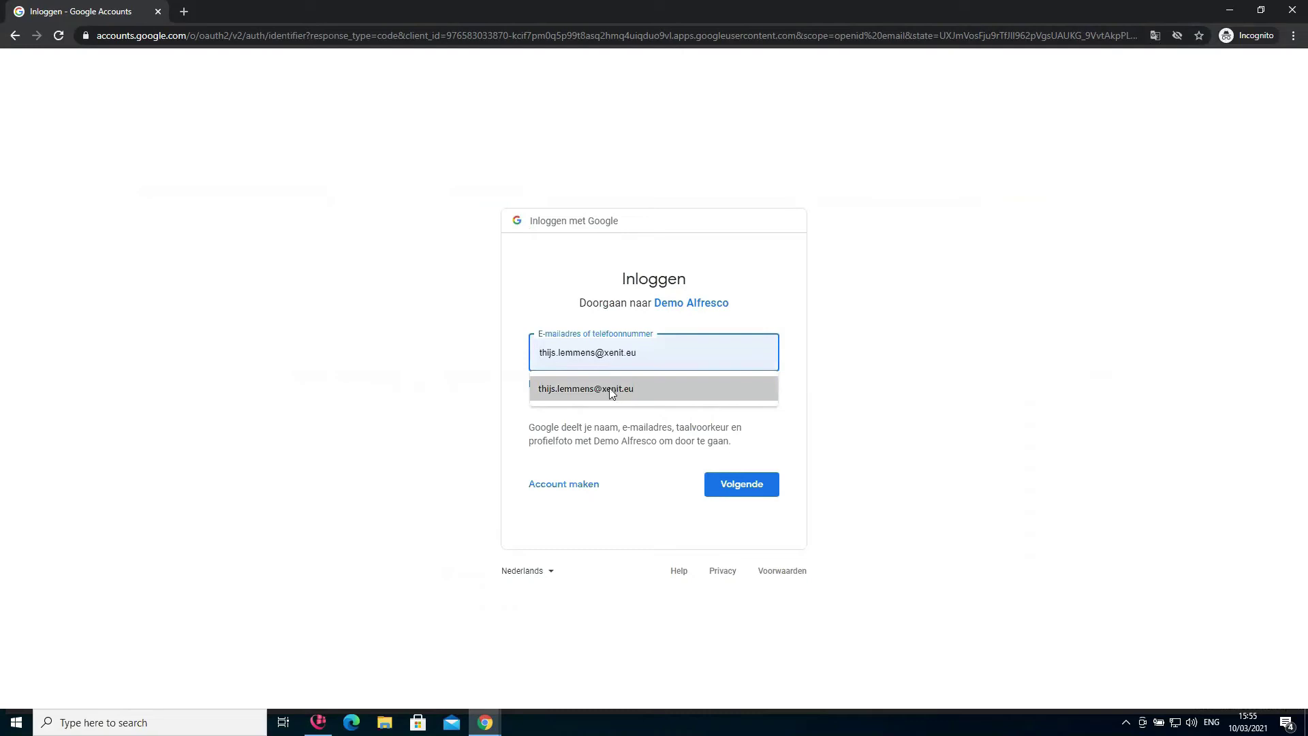
left_click(609, 387)
left_click(741, 485)
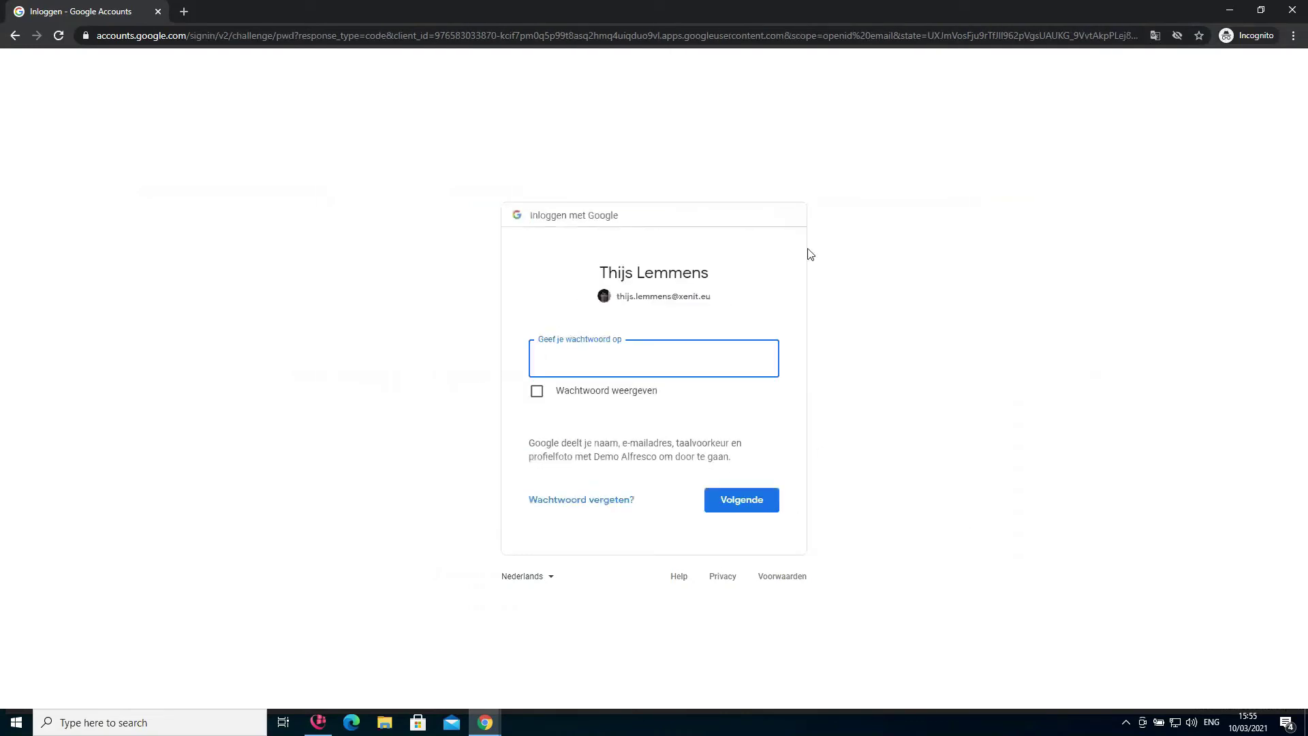
Paste the account password and finish signing in.
right_click(637, 362)
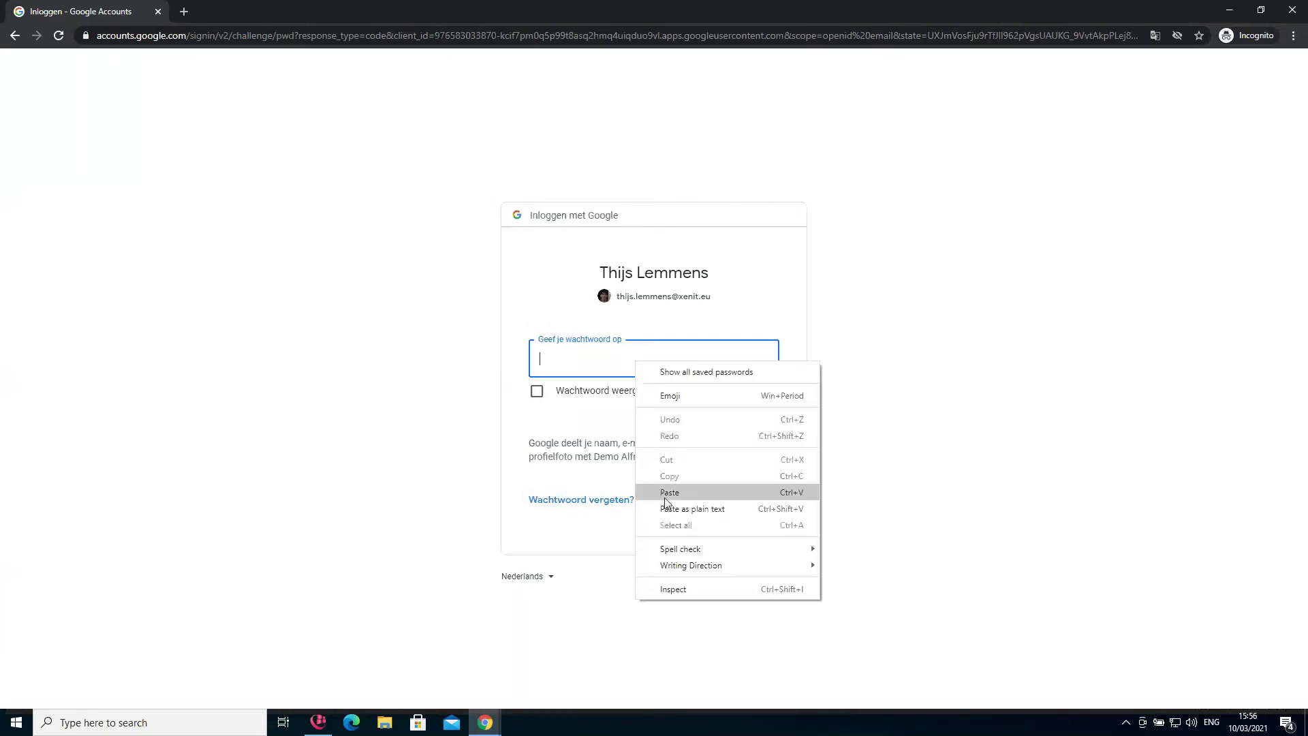
left_click(670, 493)
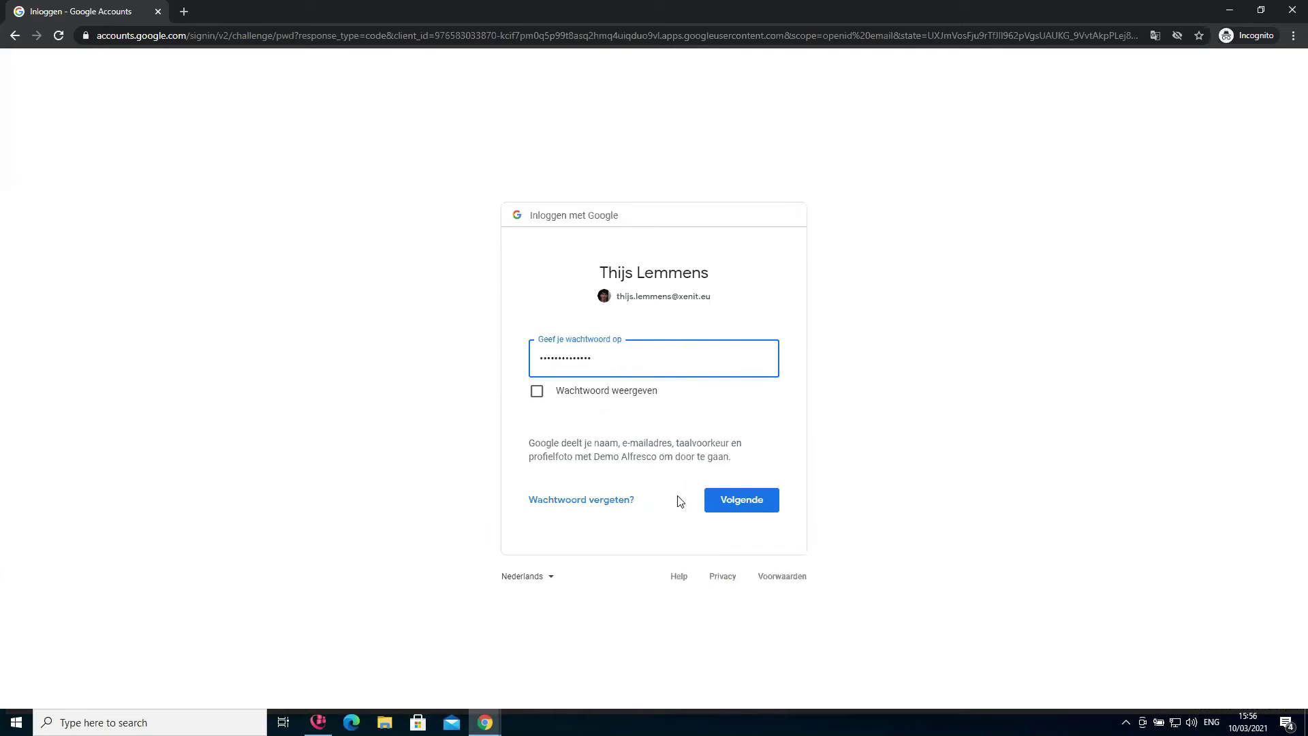
left_click(733, 494)
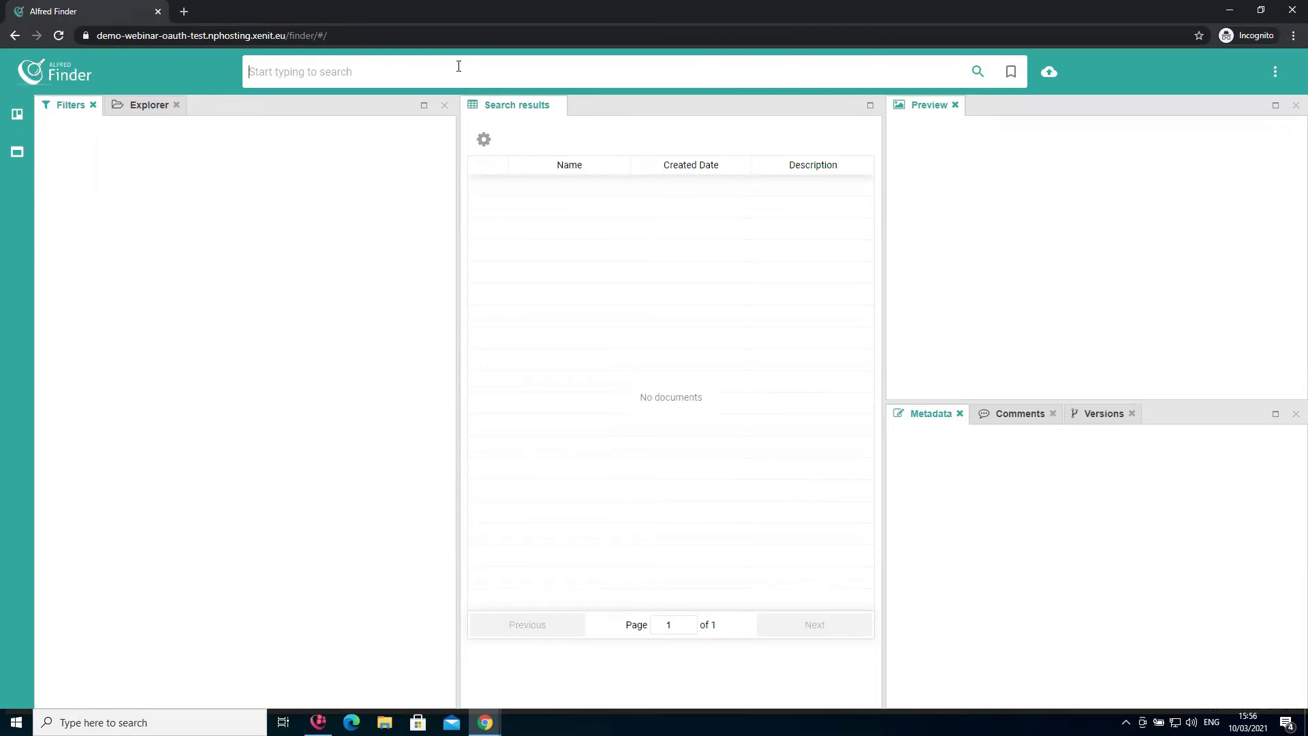
Search for 'green energy' and show Webinar Discussion.docx's preview and metadata.
left_click(458, 66)
type("green")
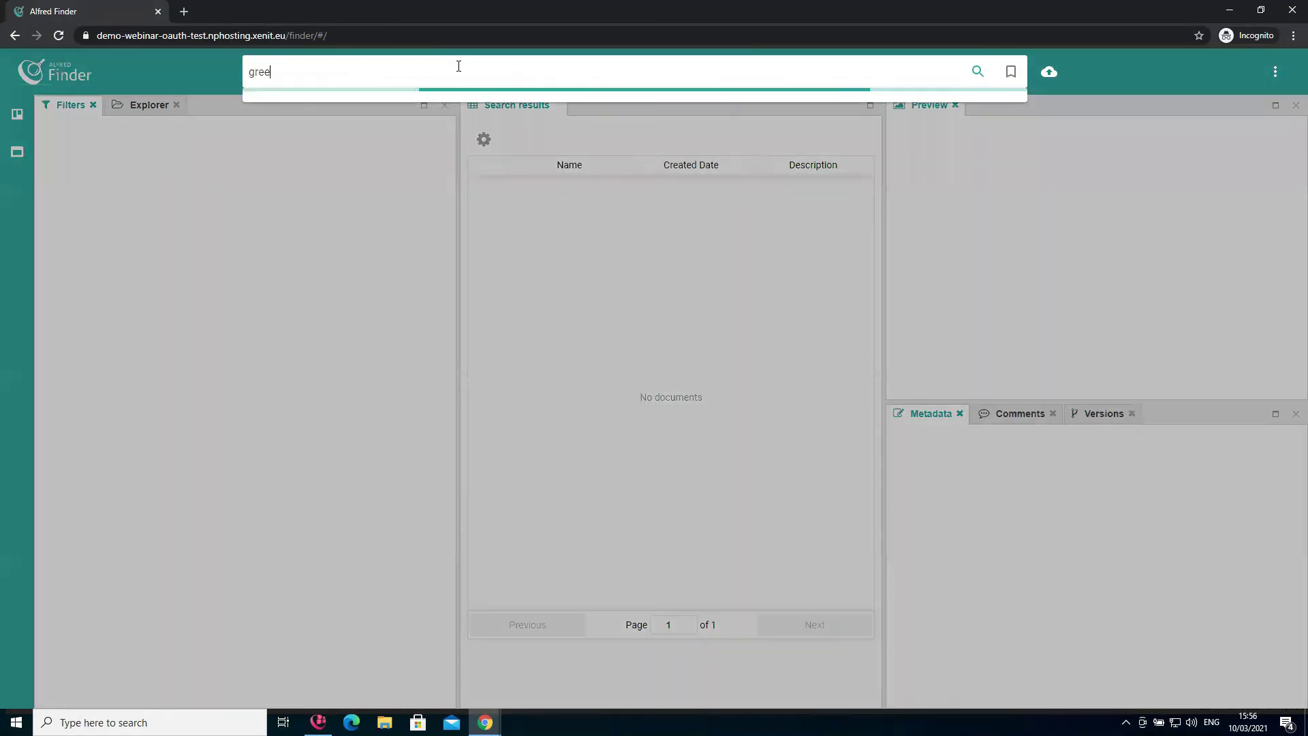
type(" energy")
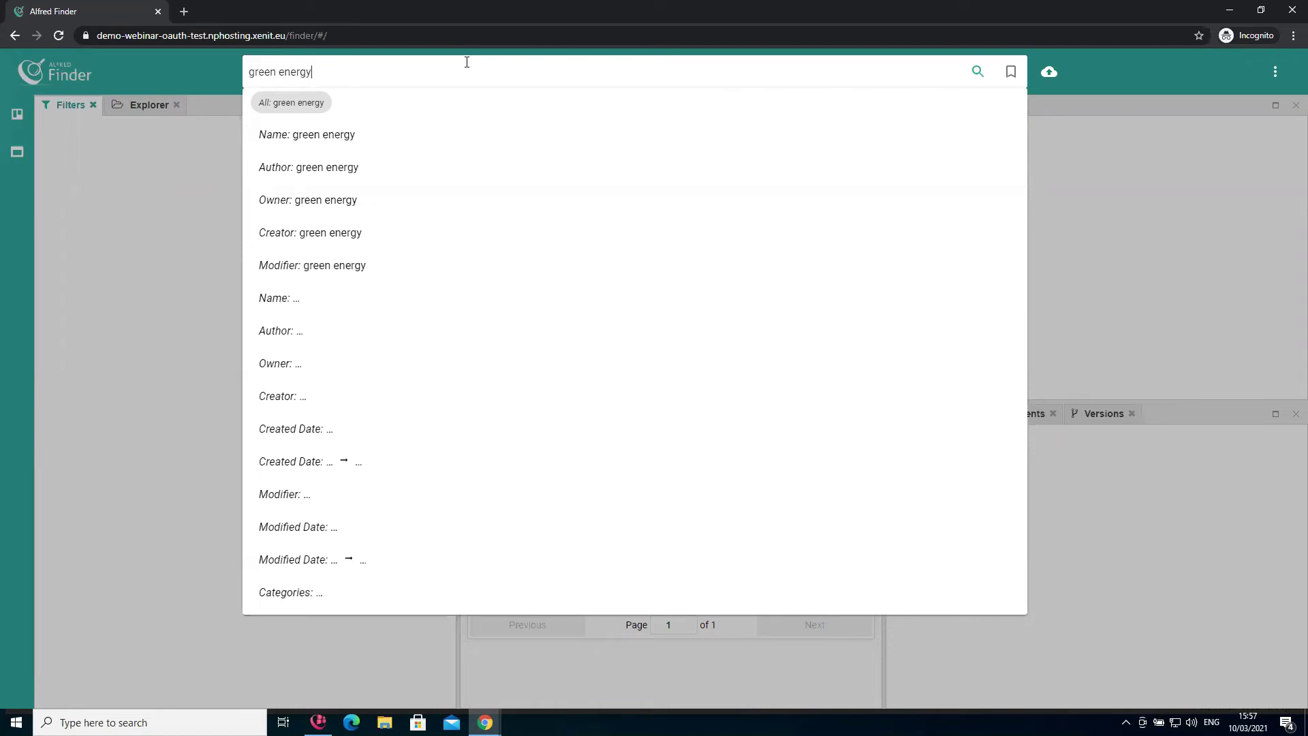
key("Return")
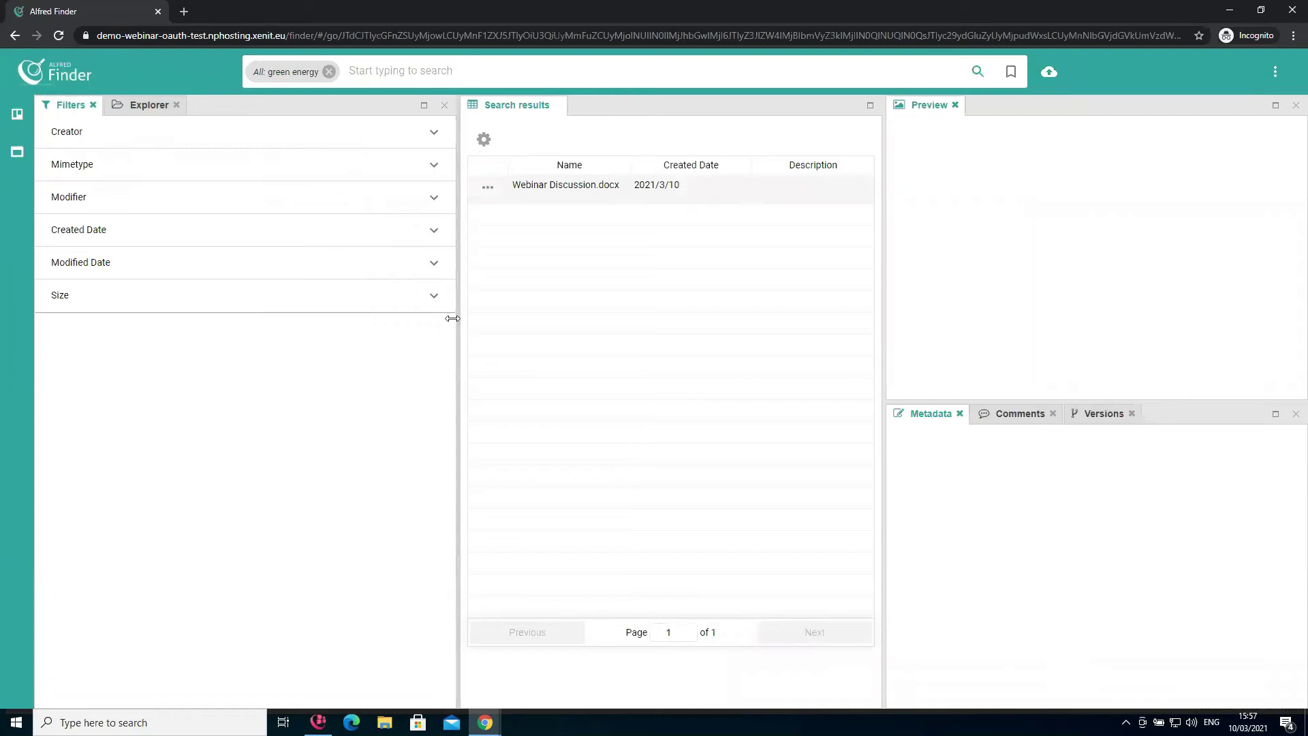
left_click(568, 189)
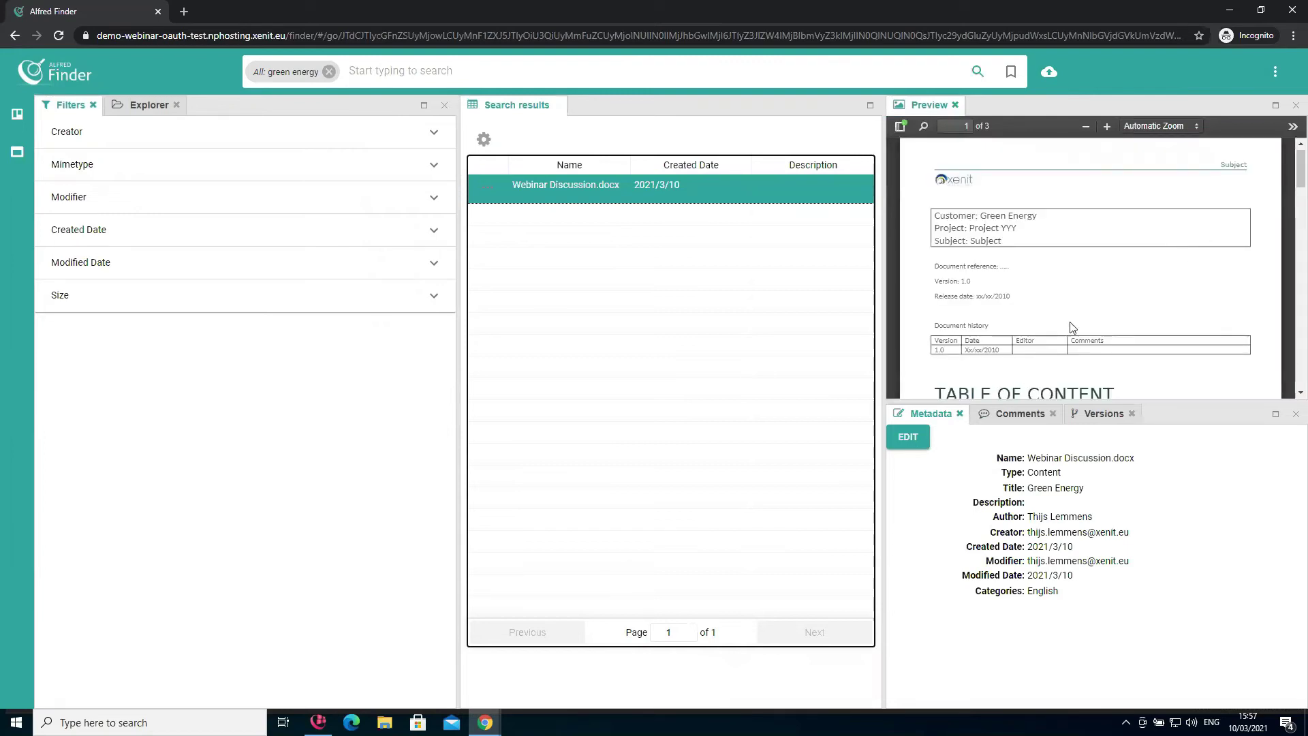
scroll(1112, 286, "down", 6)
scroll(1108, 295, "up", 5)
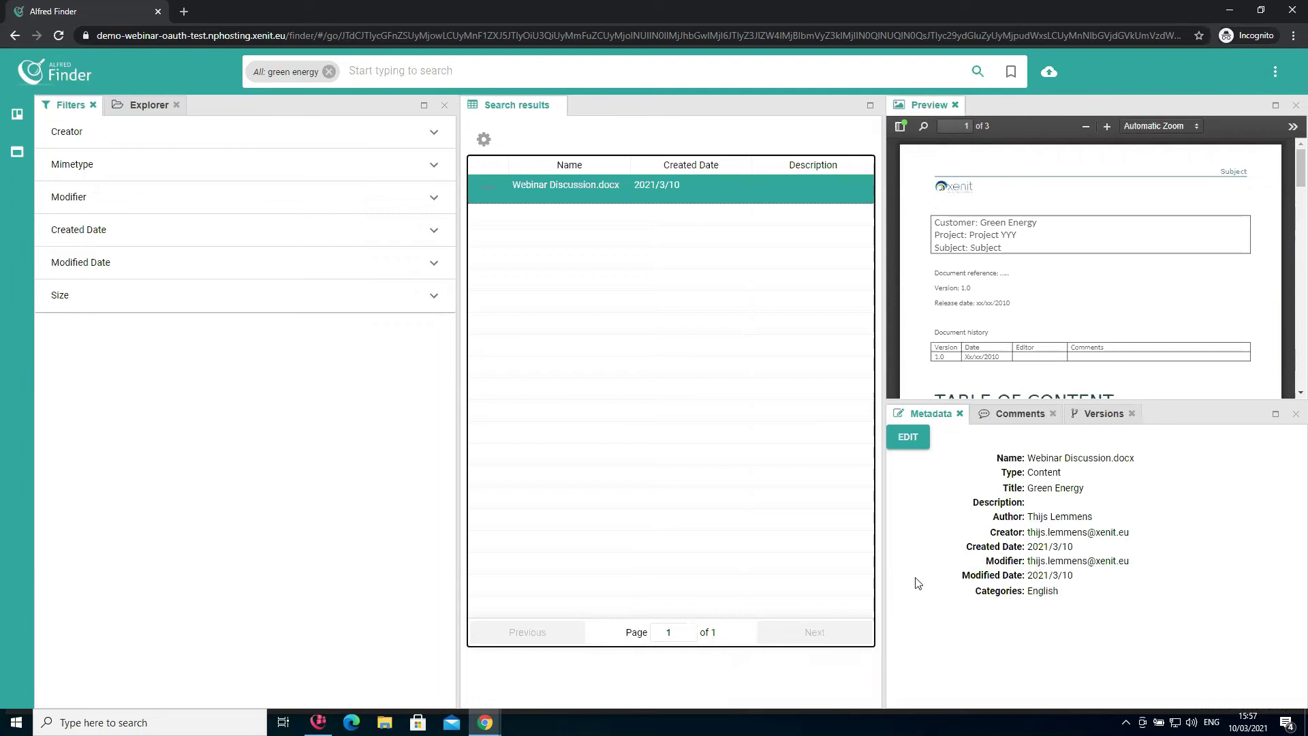
Set Webinar Discussion.docx's metadata description to 'Discussion on solar panels' and save.
left_click(908, 440)
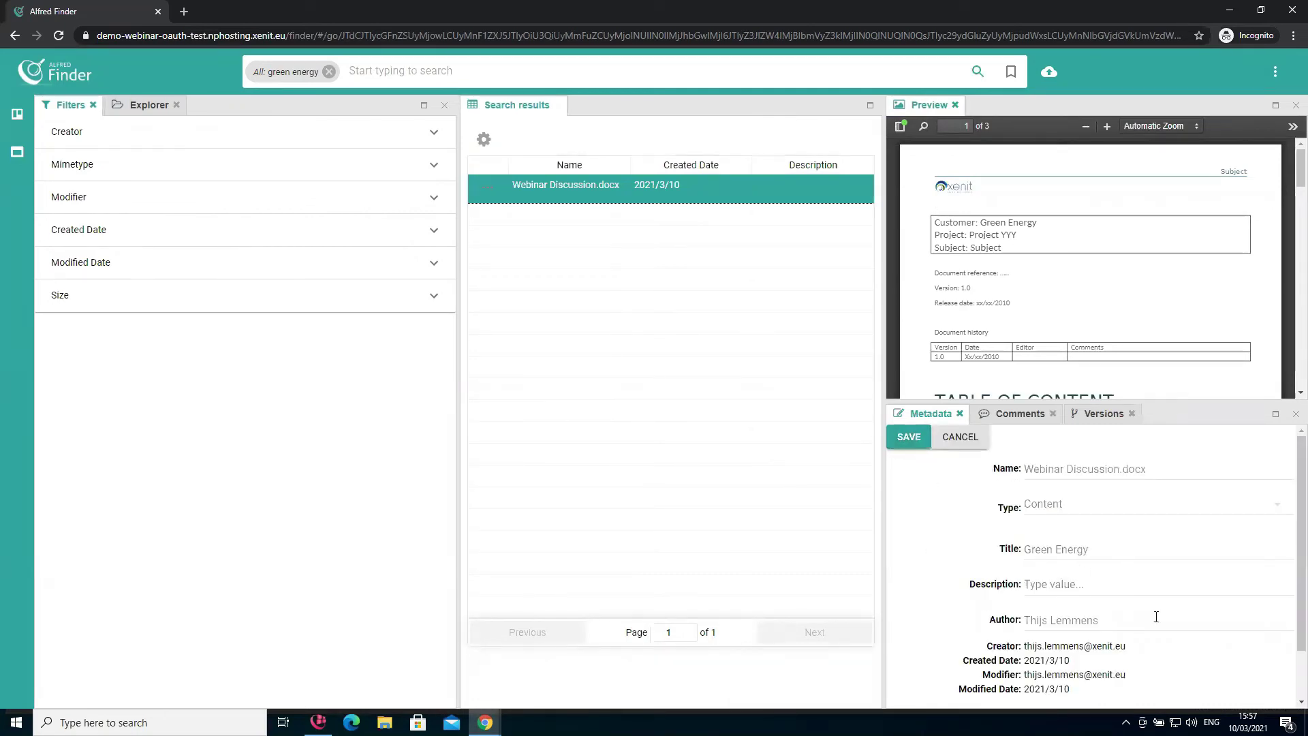
left_click(1078, 589)
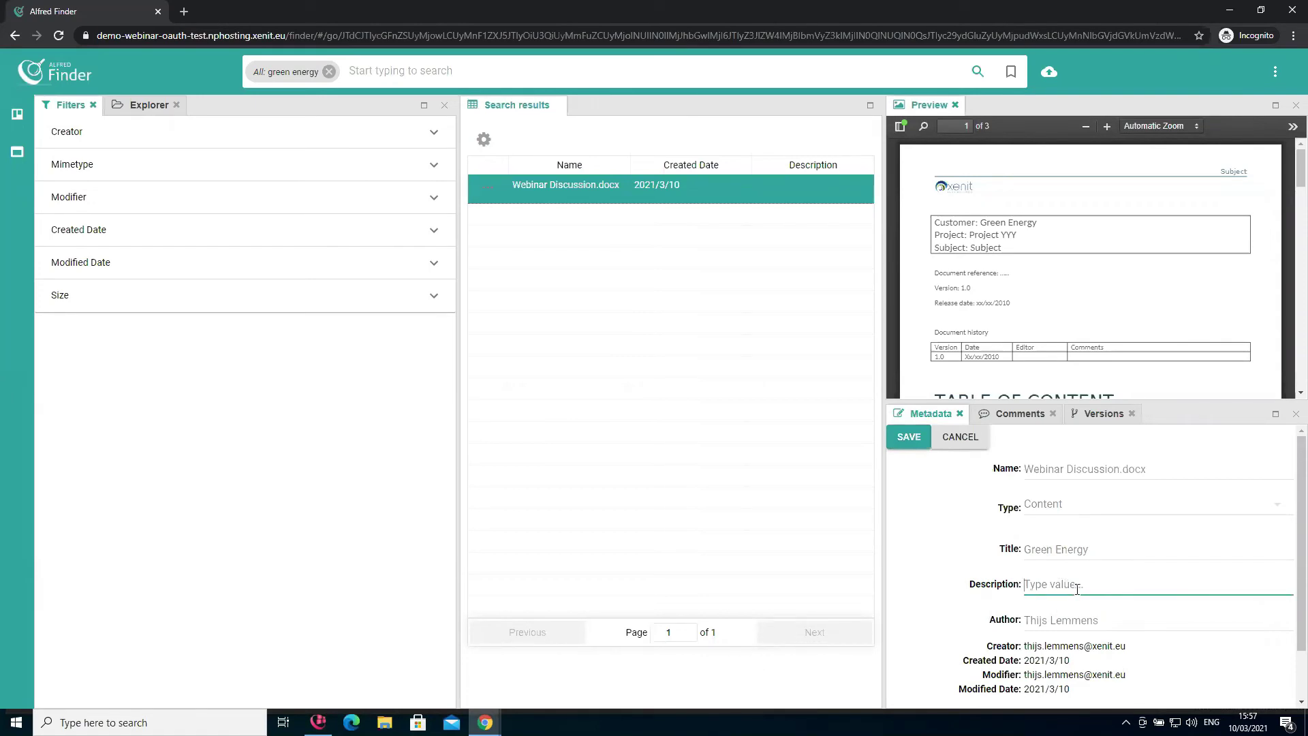
type("Discussion on solar panels")
left_click(906, 444)
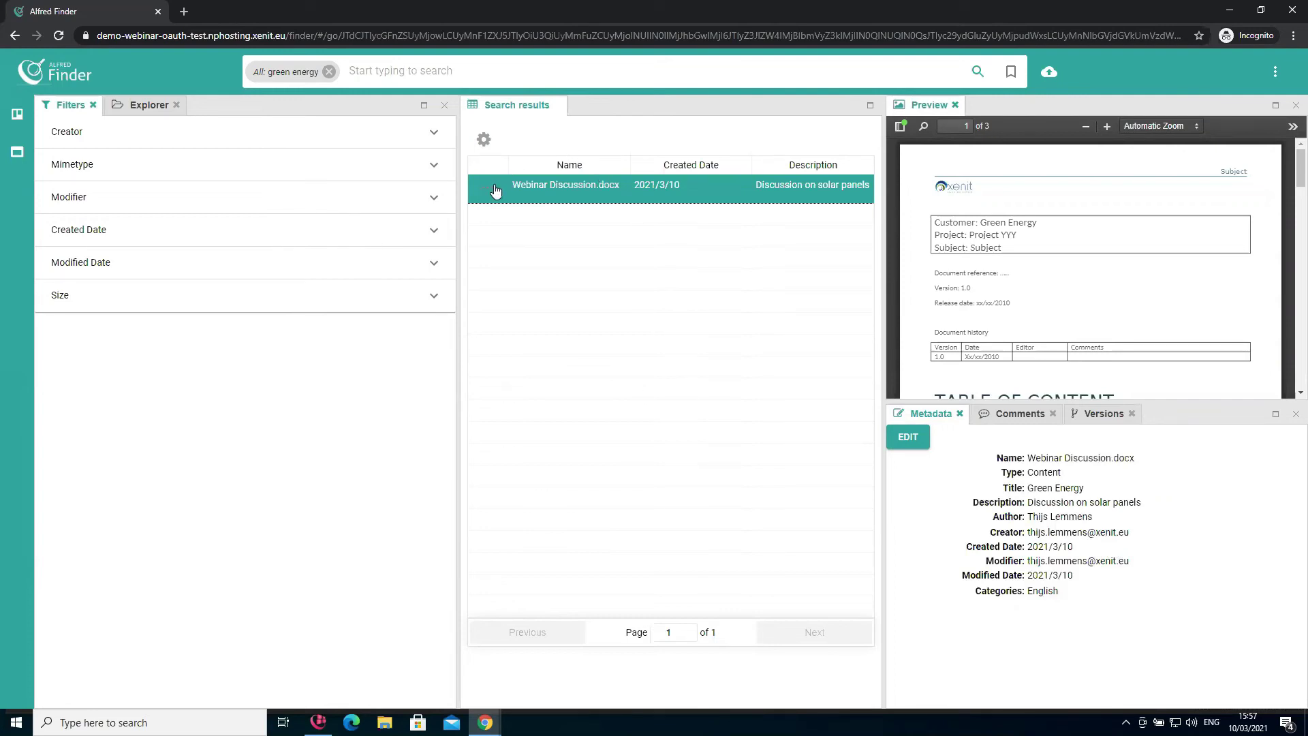
Expand the Creator and Mimetype filters, then expand Projects and Software Engineering Project in Explorer.
left_click(436, 133)
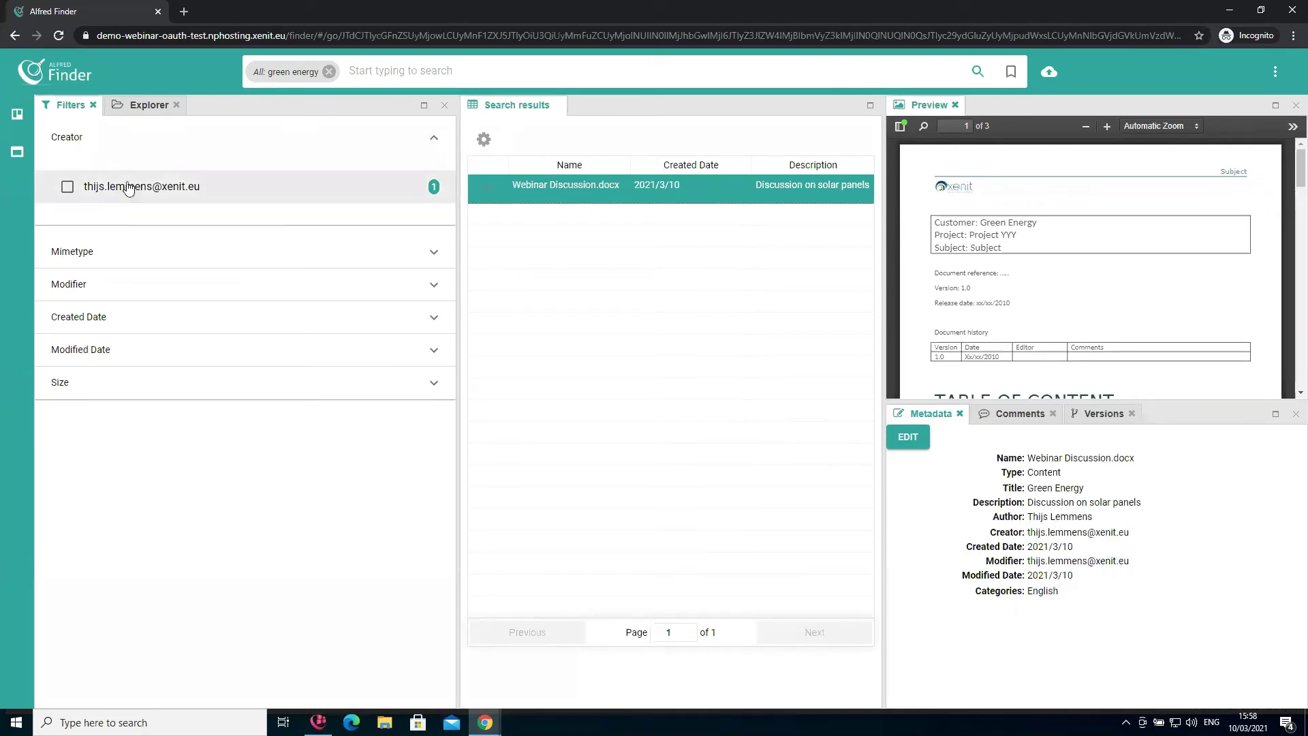
left_click(432, 255)
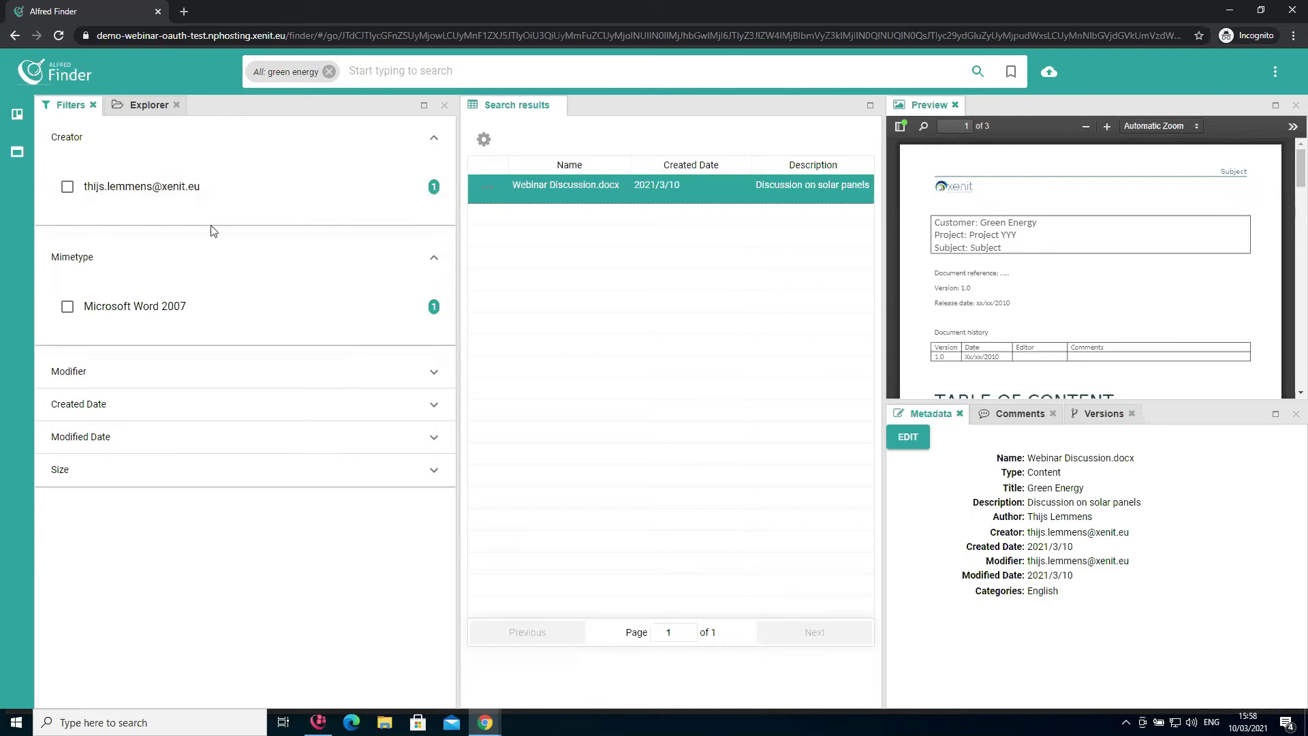
left_click(140, 108)
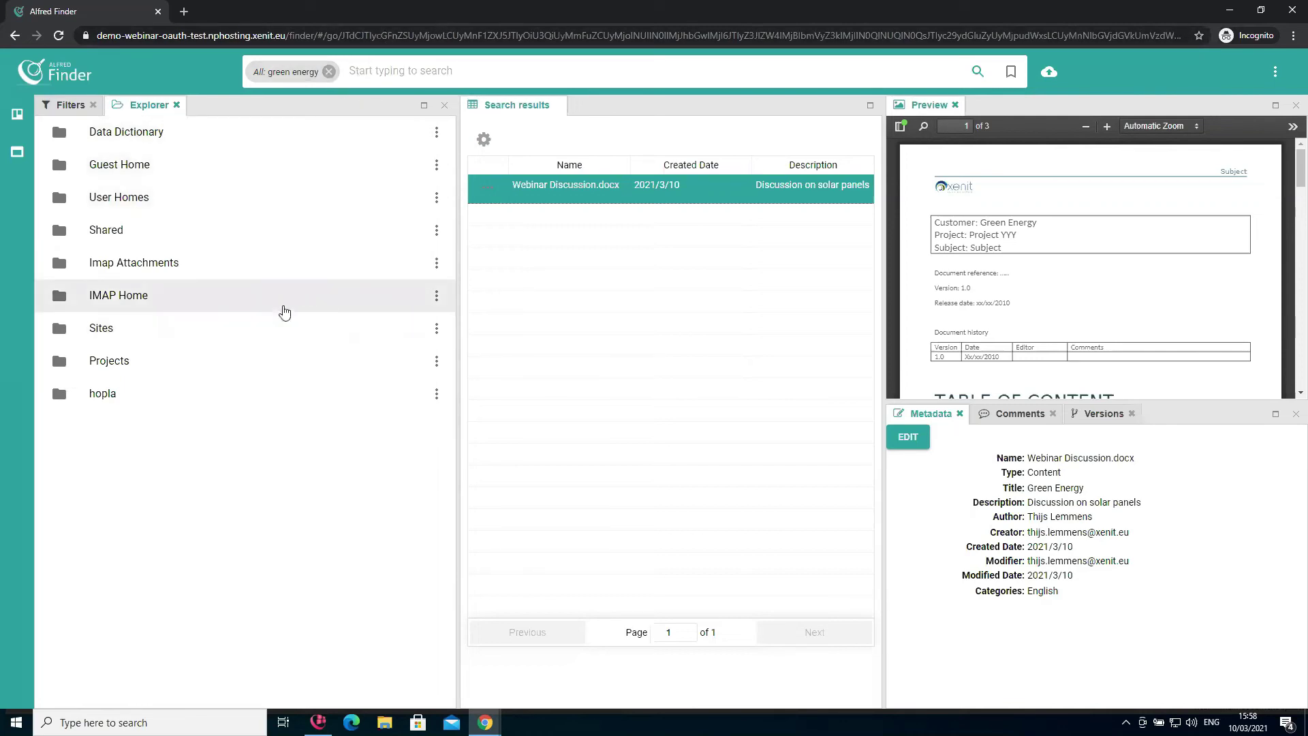
left_click(231, 363)
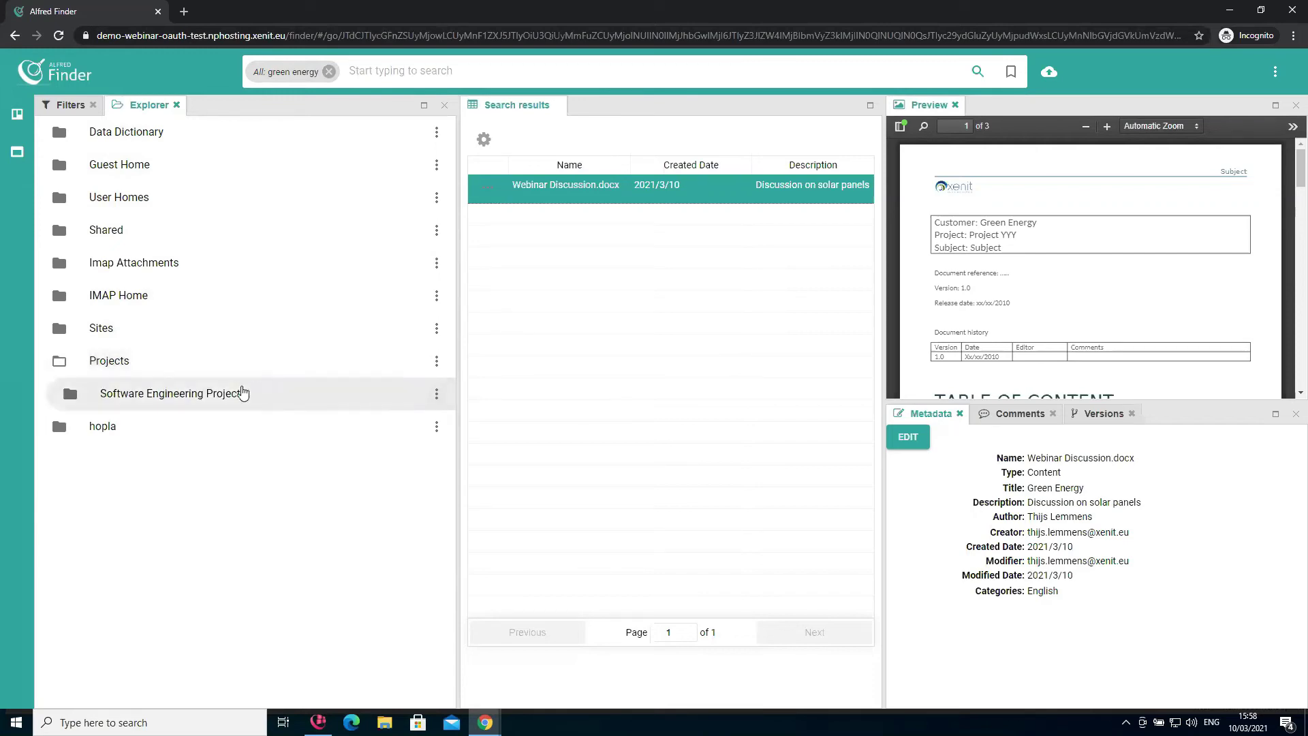
left_click(219, 399)
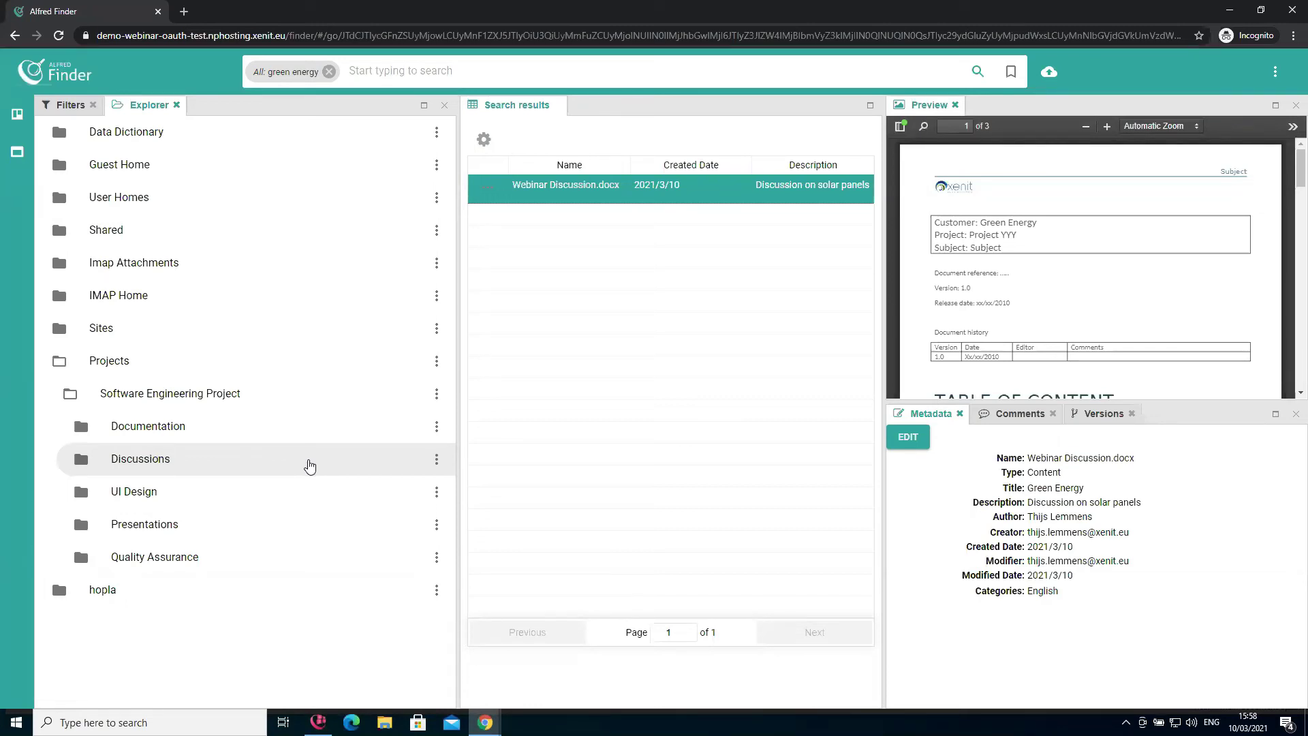
left_click(437, 463)
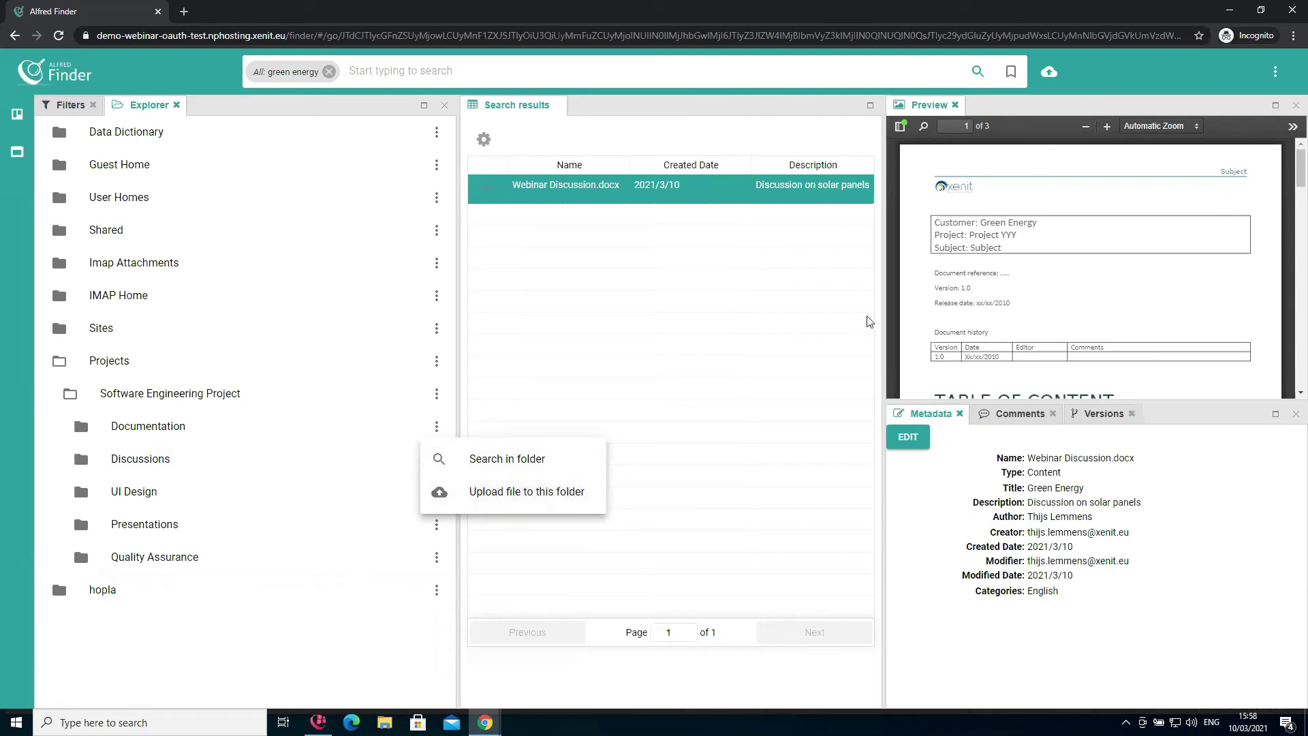
left_click(1105, 83)
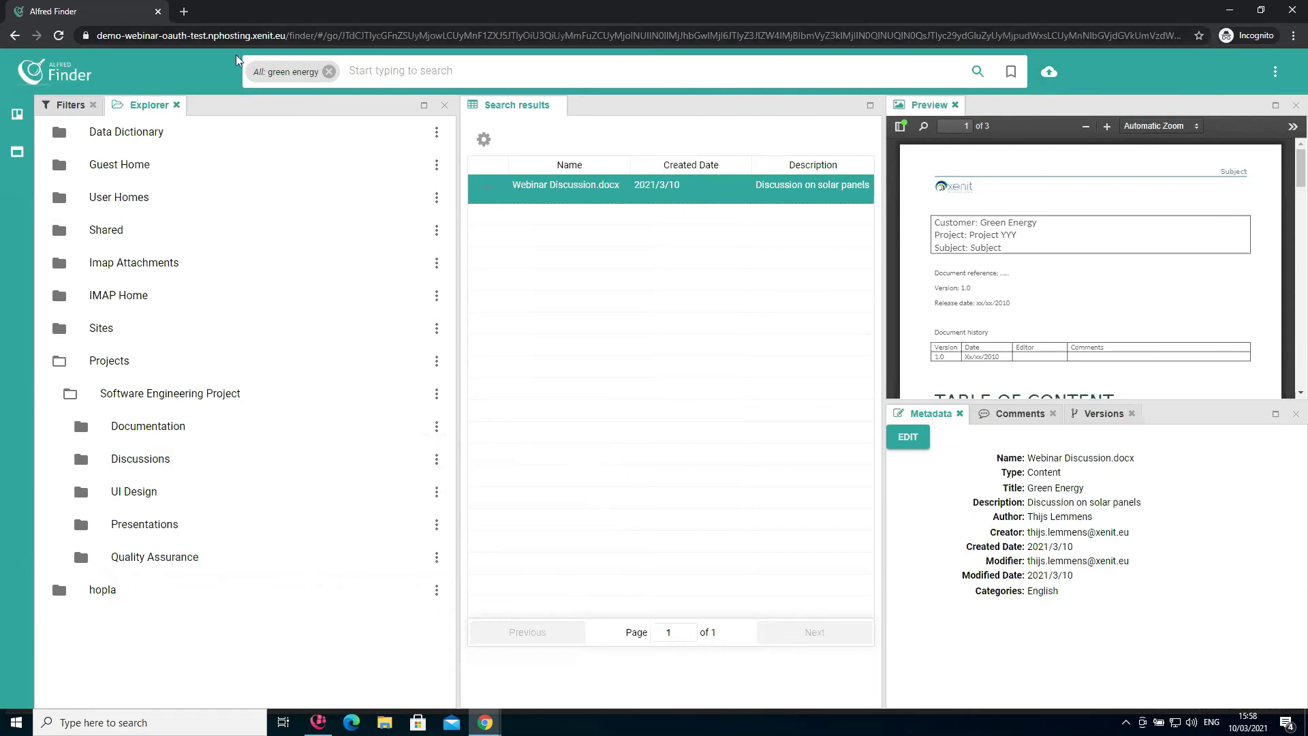
Choose Finder_UI_config_custom_20191203.pdf from the Desktop for upload.
left_click(1050, 73)
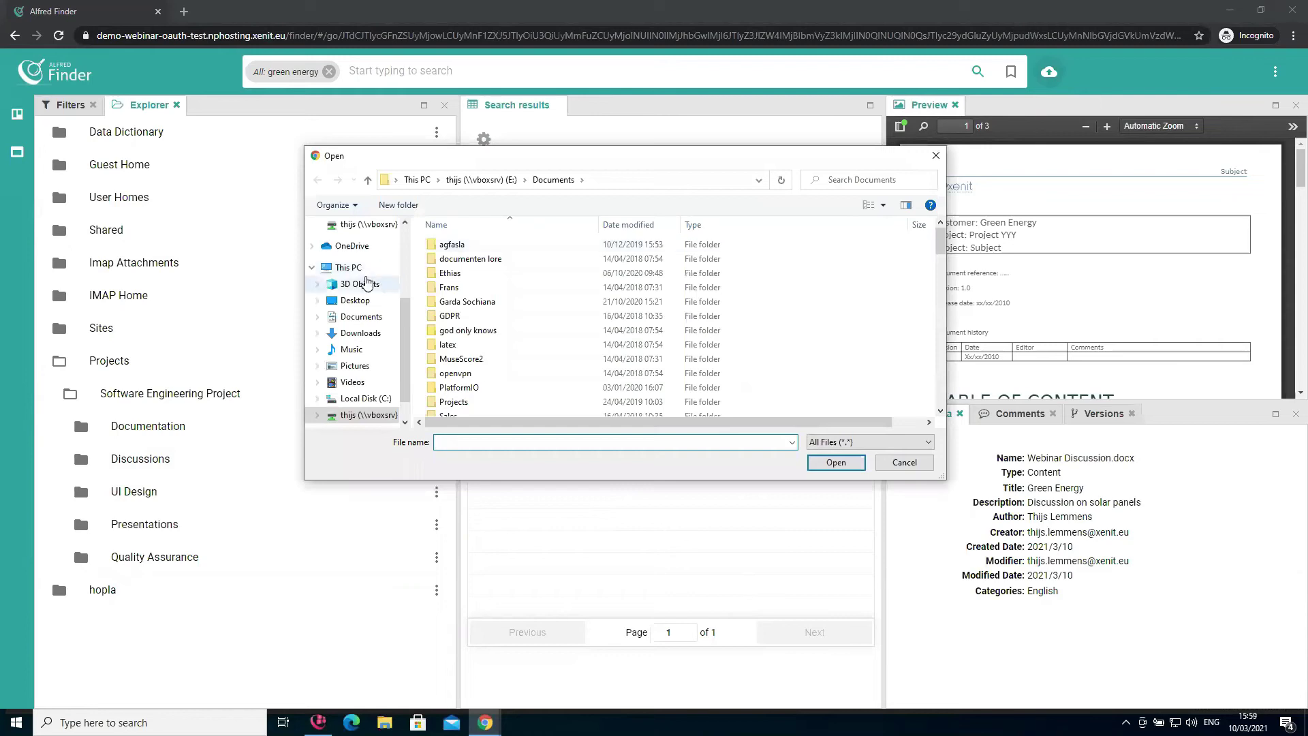
scroll(361, 269, "up", 3)
scroll(365, 270, "up", 1)
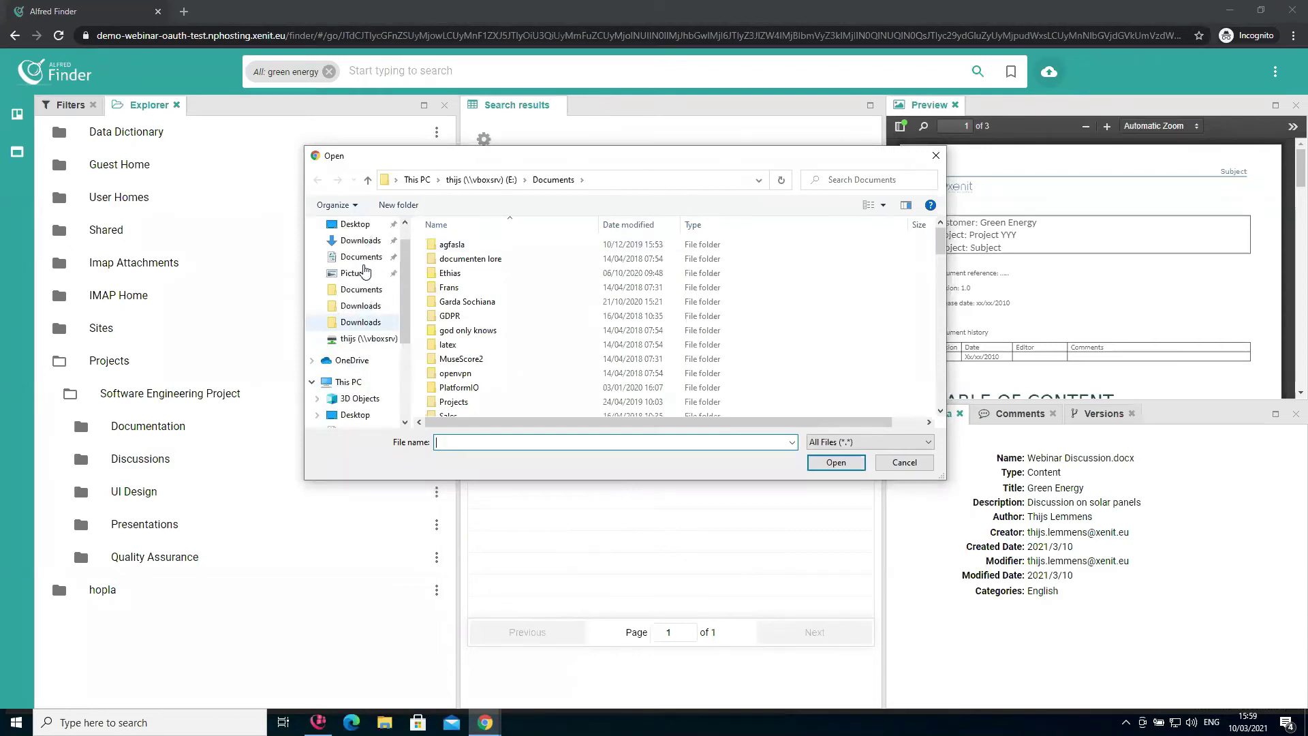
left_click(359, 227)
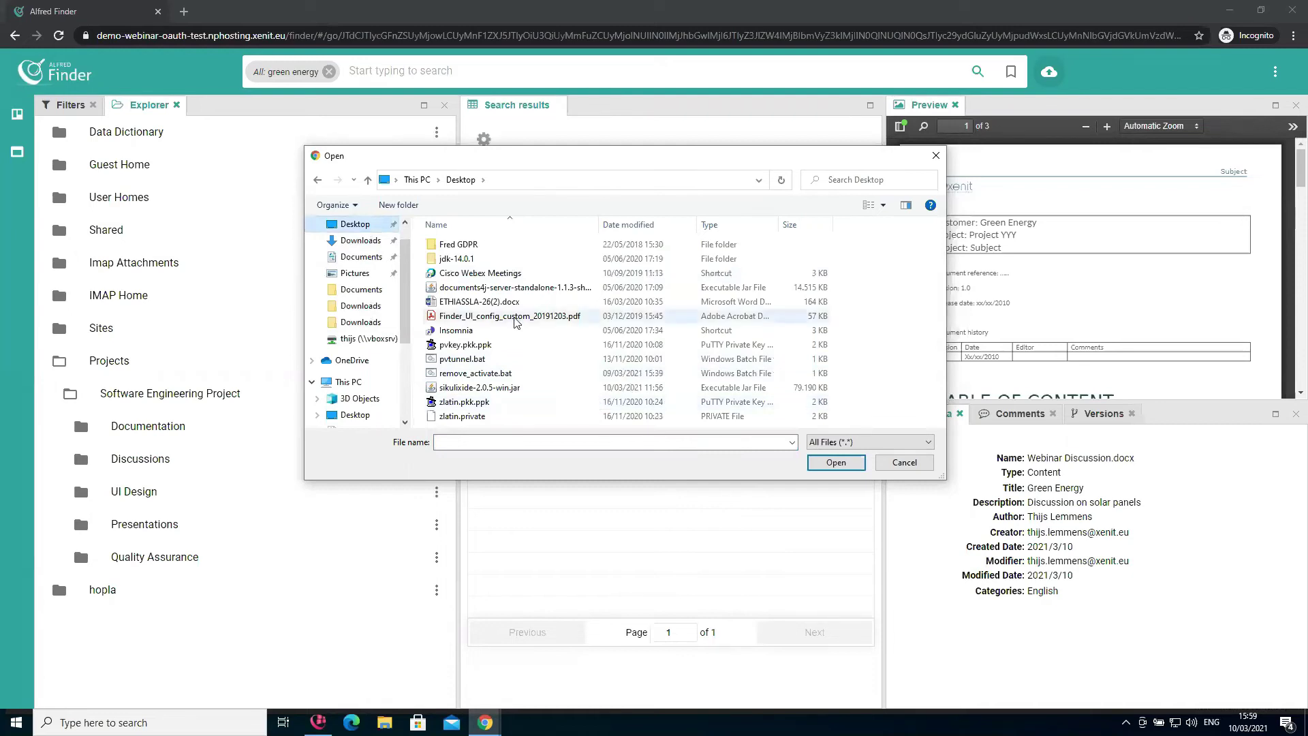
left_click(515, 319)
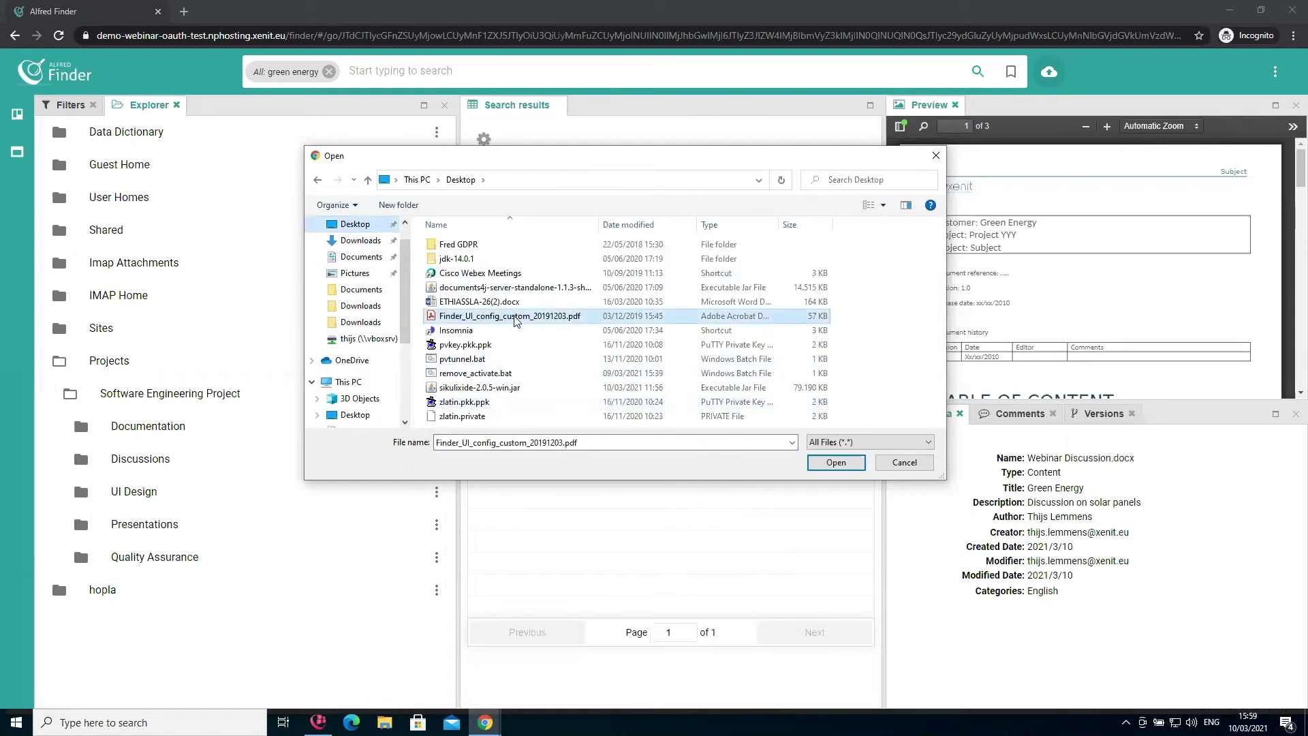
left_click(851, 466)
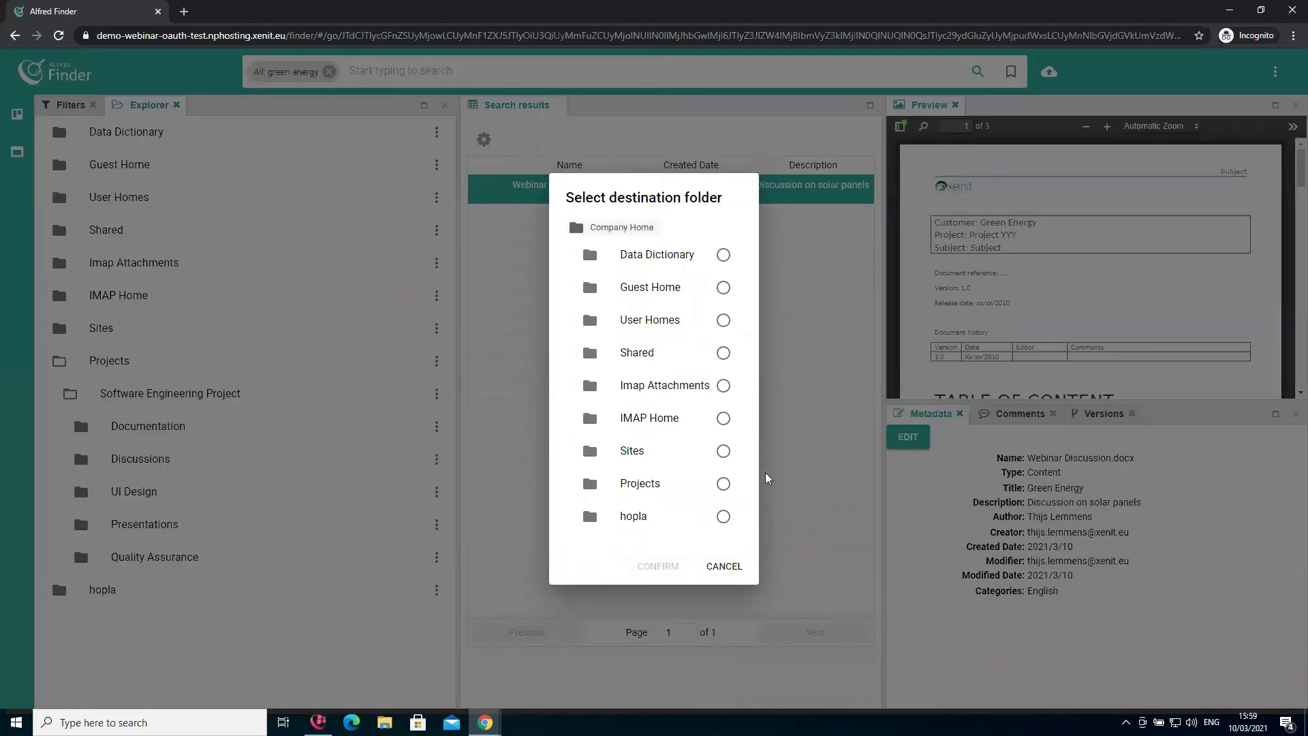
Set Projects > Software Engineering Project > Discussions as the upload destination.
left_click(652, 485)
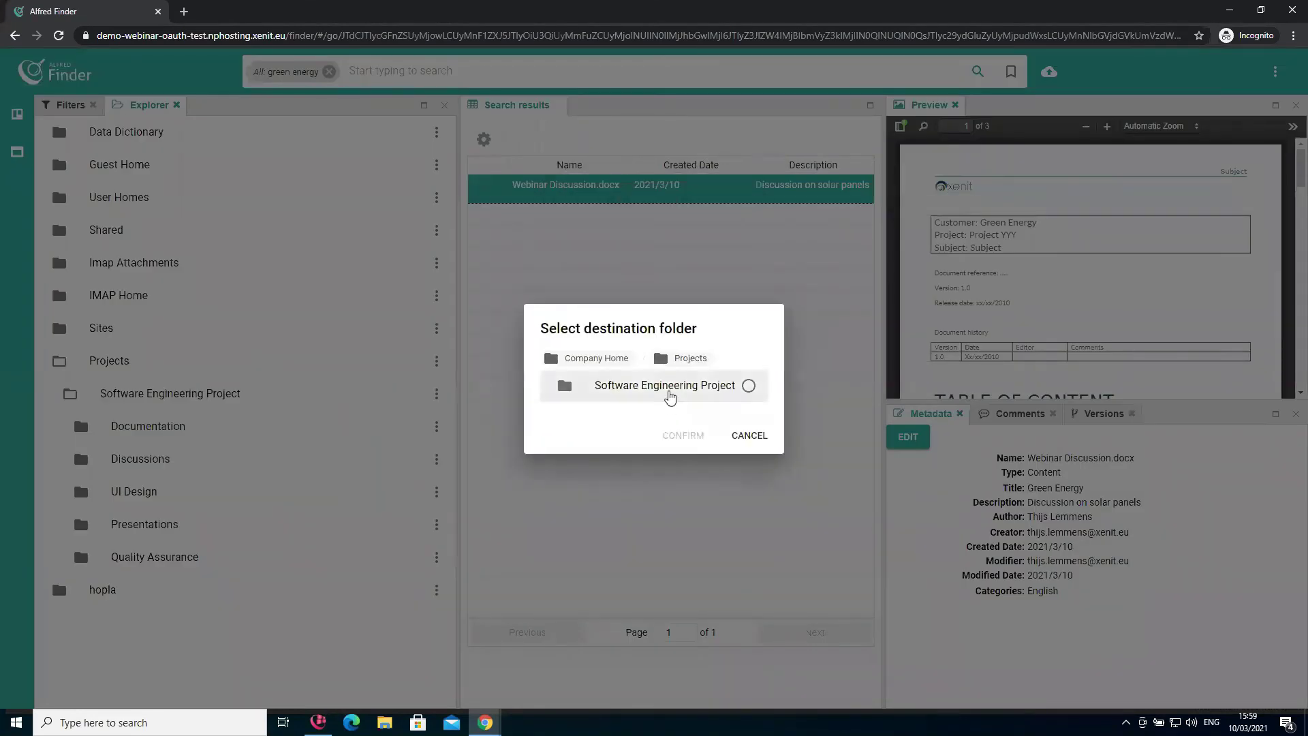
left_click(666, 400)
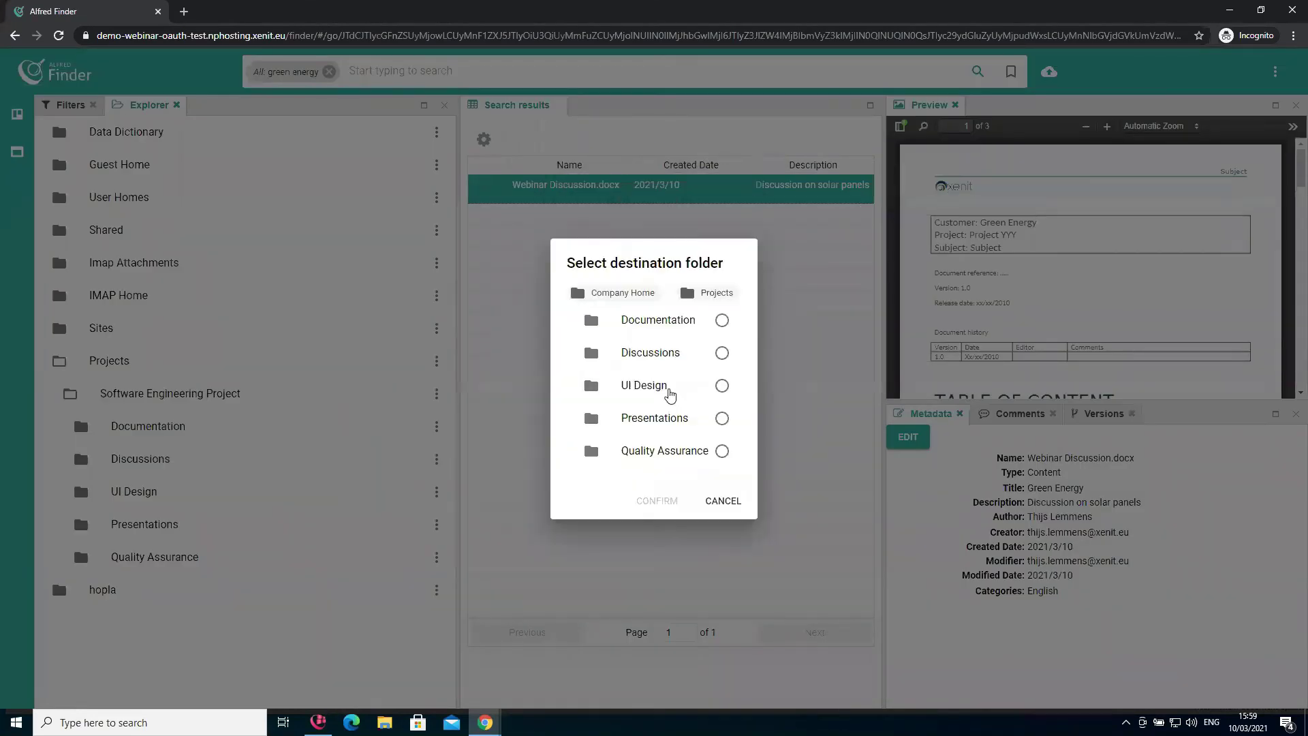
left_click(607, 354)
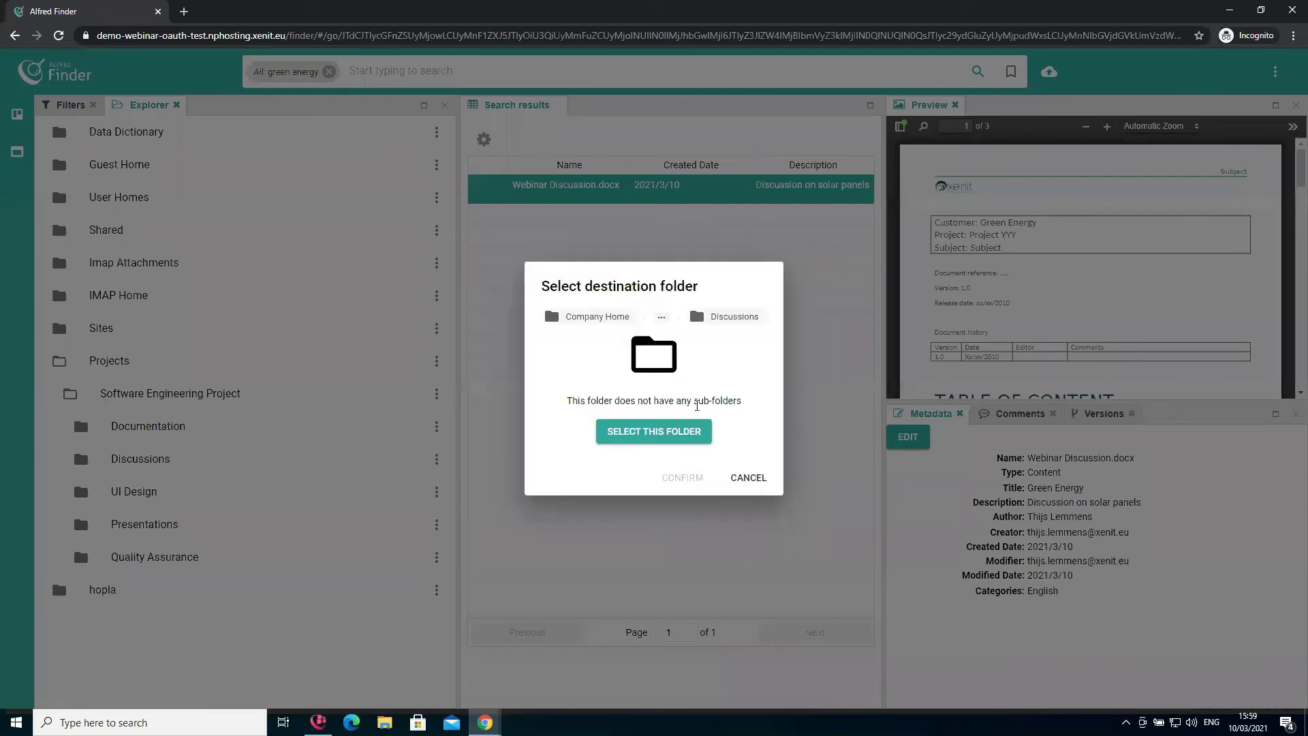
left_click(674, 436)
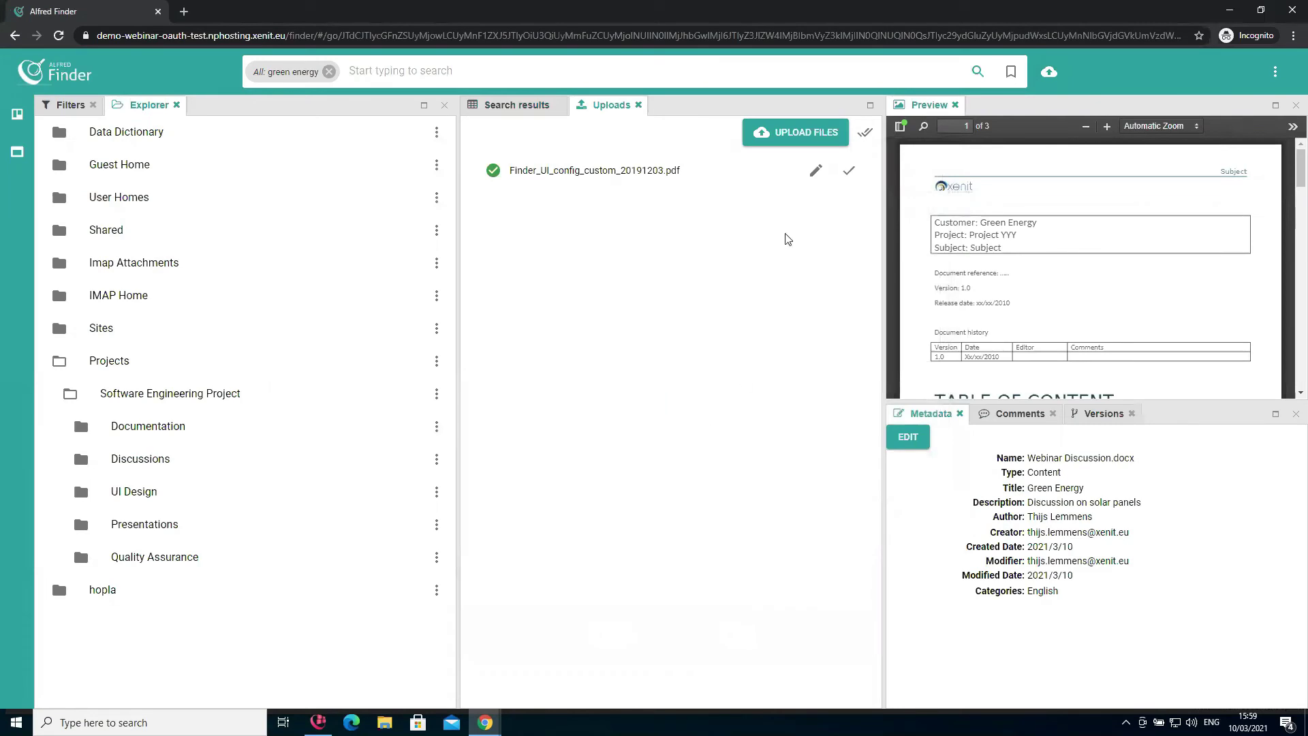
Rename the uploaded PDF to Finder_UI.pdf and clear it from the uploads list.
left_click(816, 172)
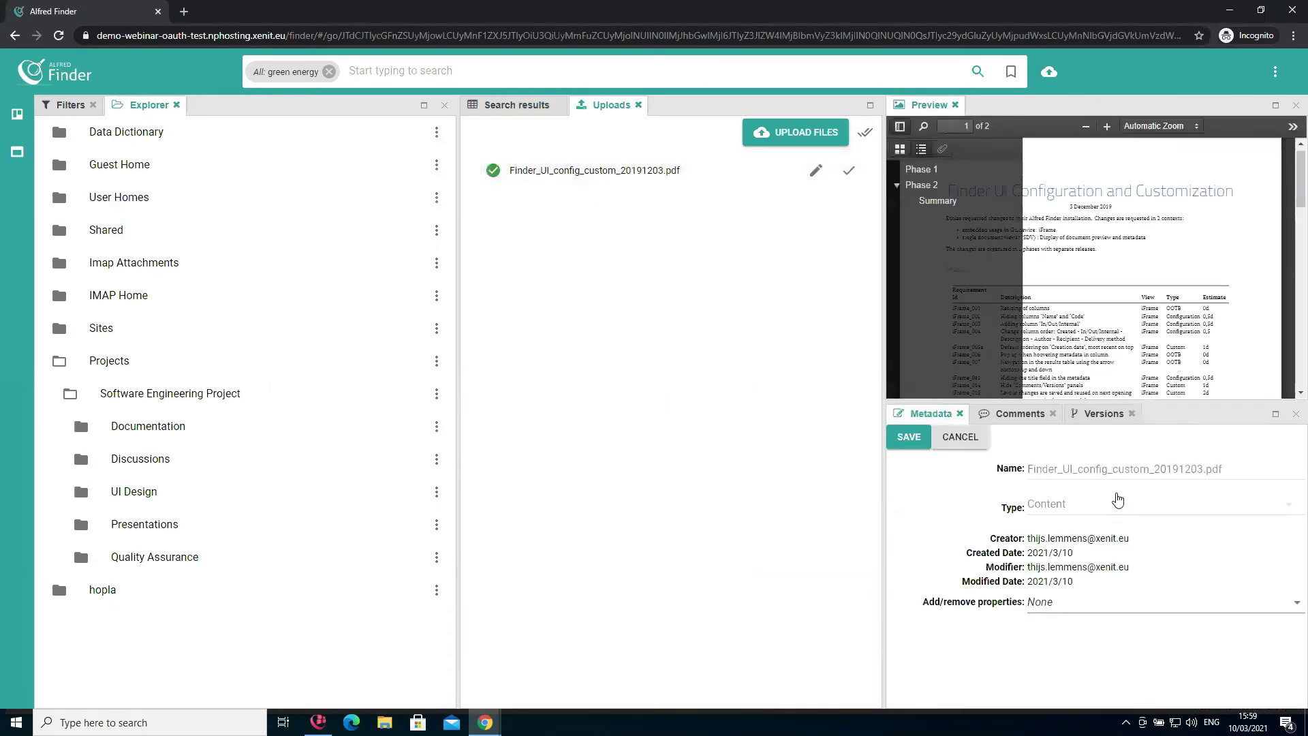
left_click_drag(1075, 469, 1204, 473)
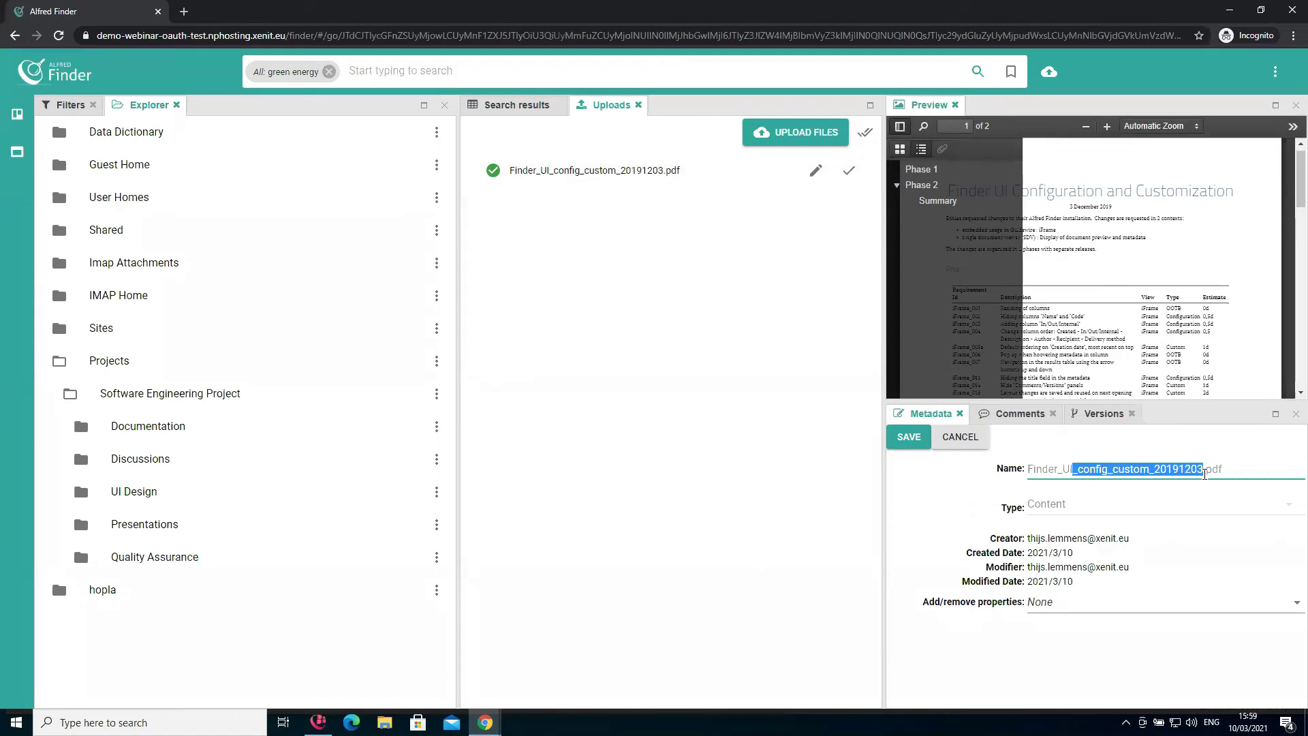
key("BackSpace")
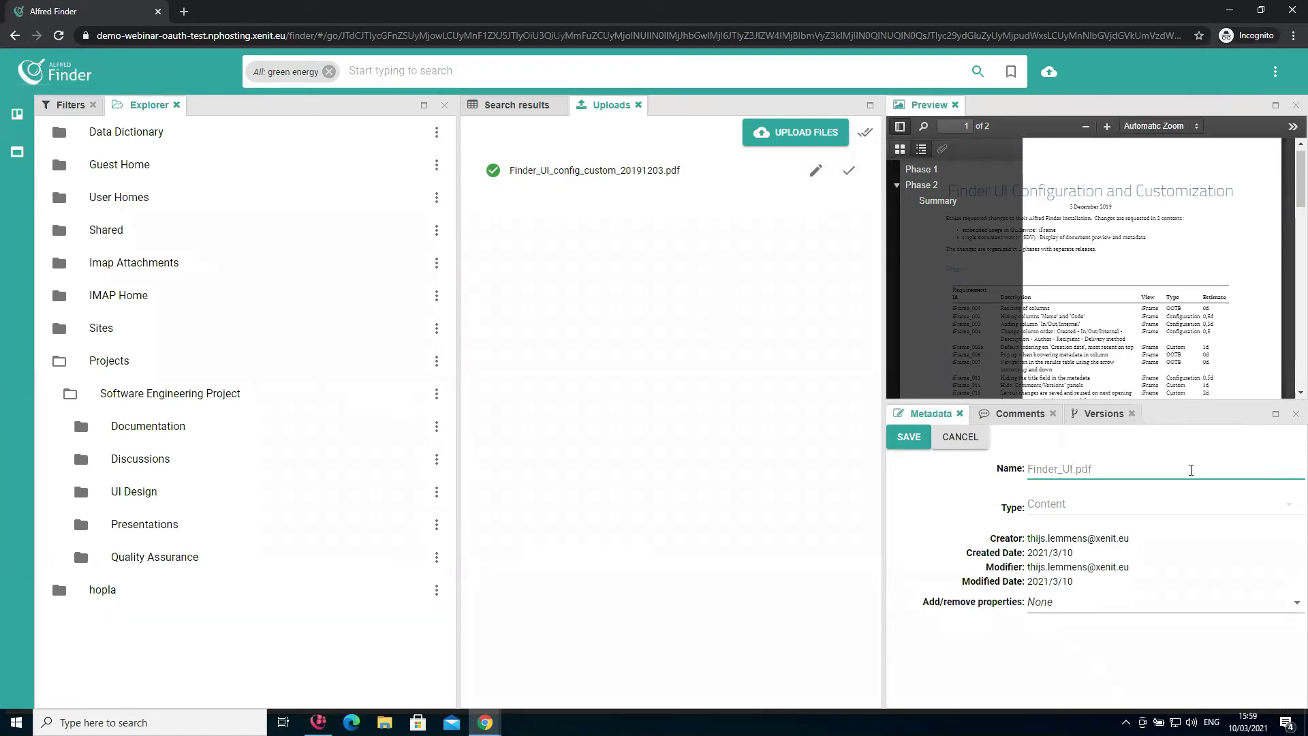
left_click(910, 439)
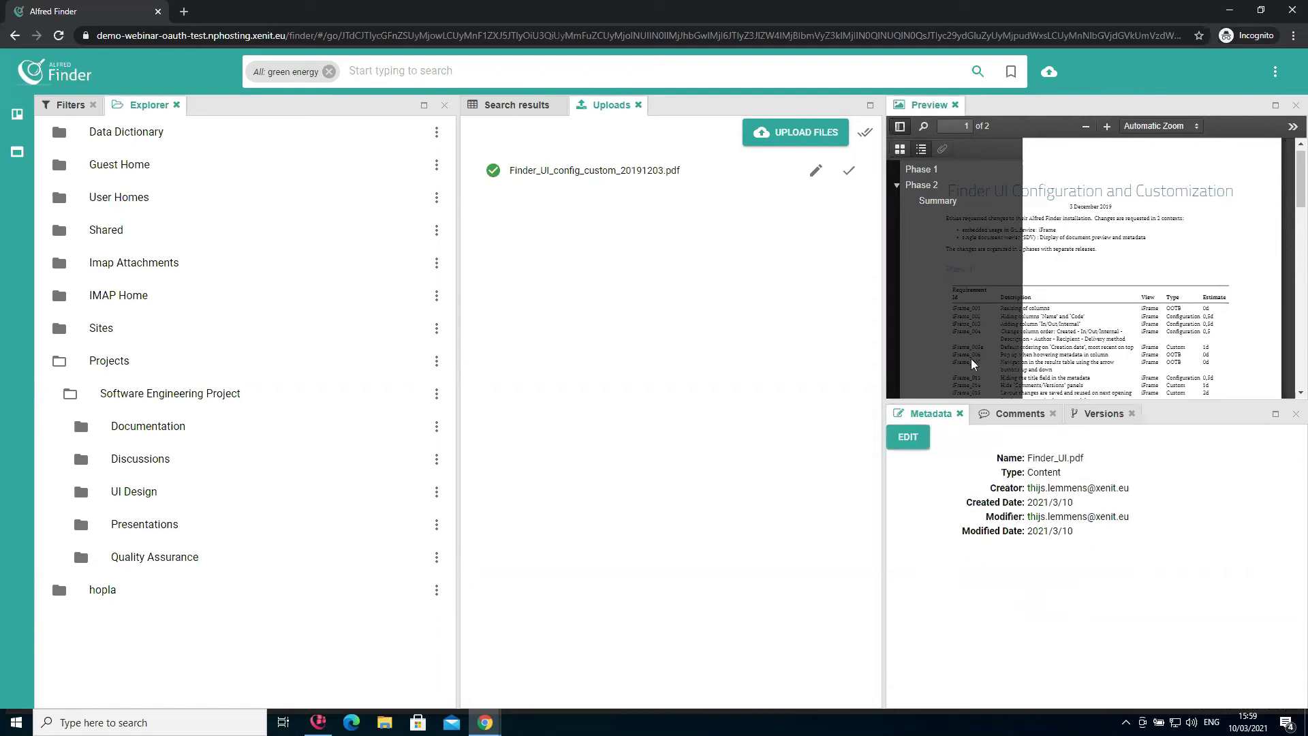
left_click(852, 173)
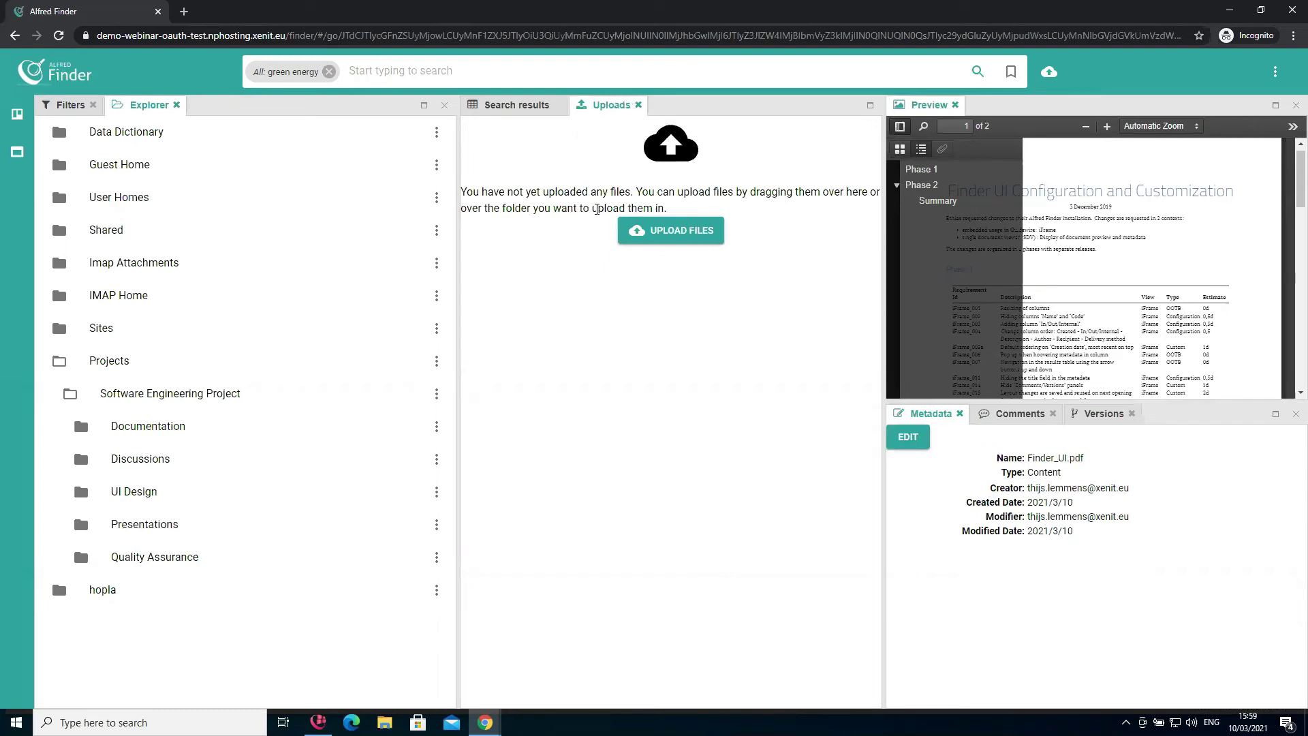
Drop the 'green energy' filter, search within the Discussions folder, and select Finder_UI.pdf.
left_click(330, 72)
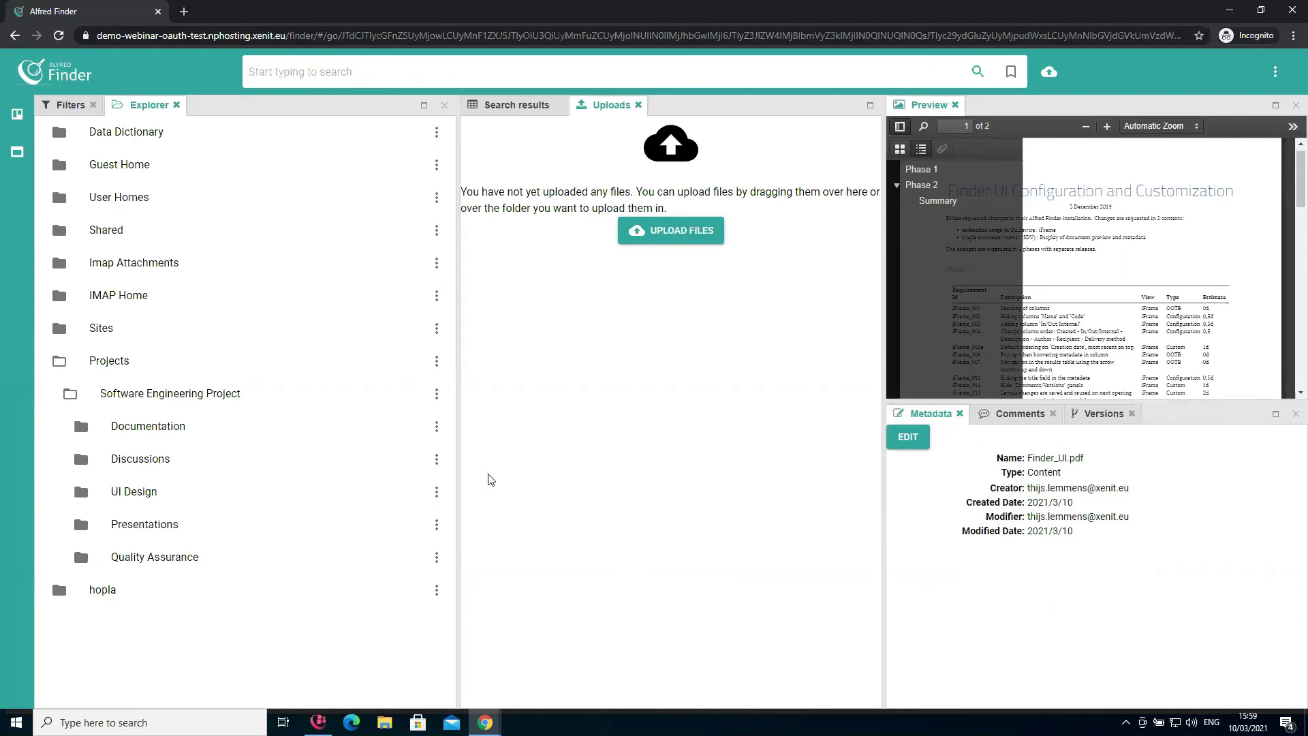
left_click(436, 460)
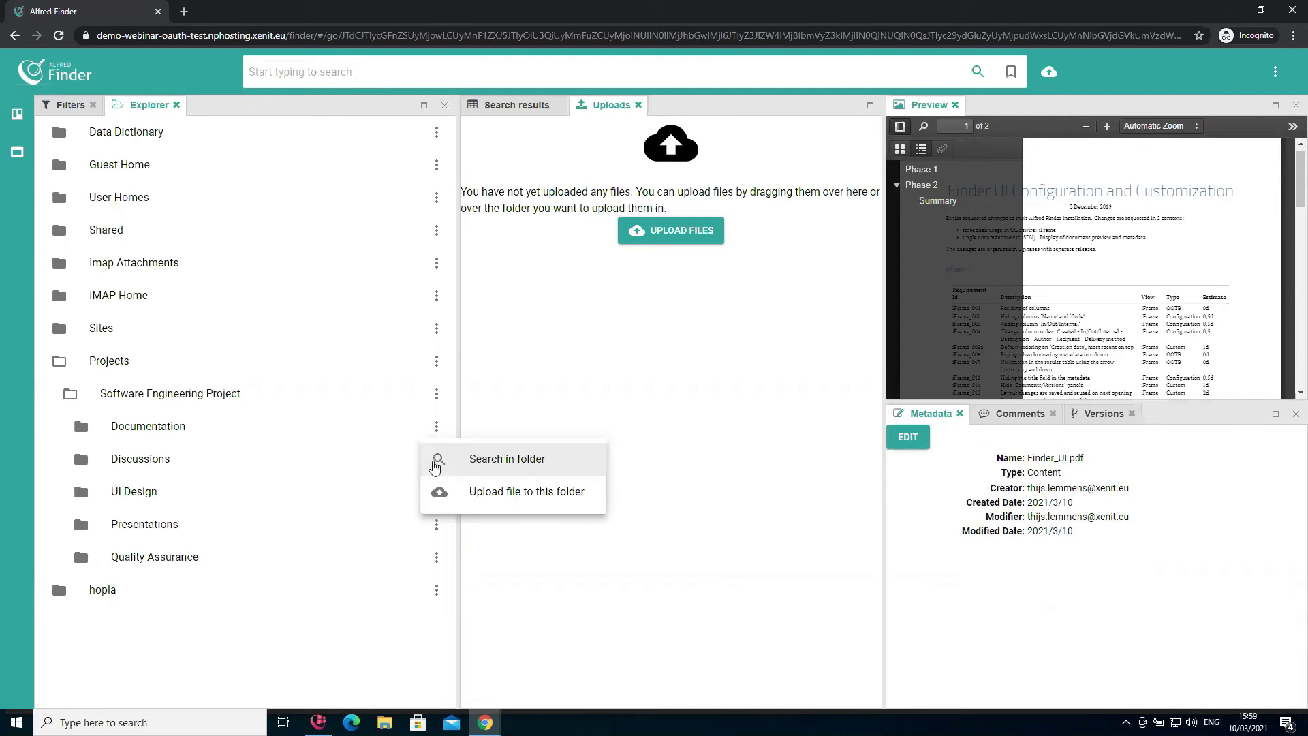
left_click(490, 461)
left_click(518, 107)
left_click_drag(455, 235, 250, 246)
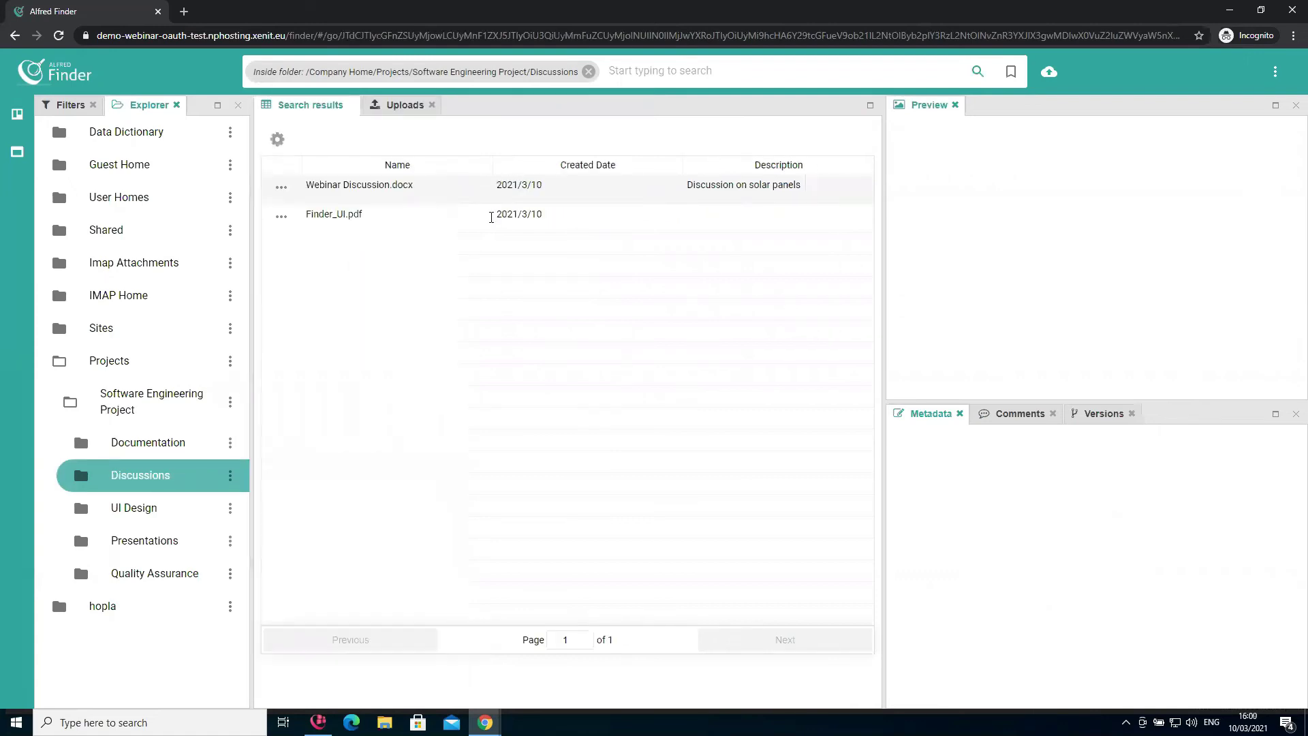
left_click(330, 217)
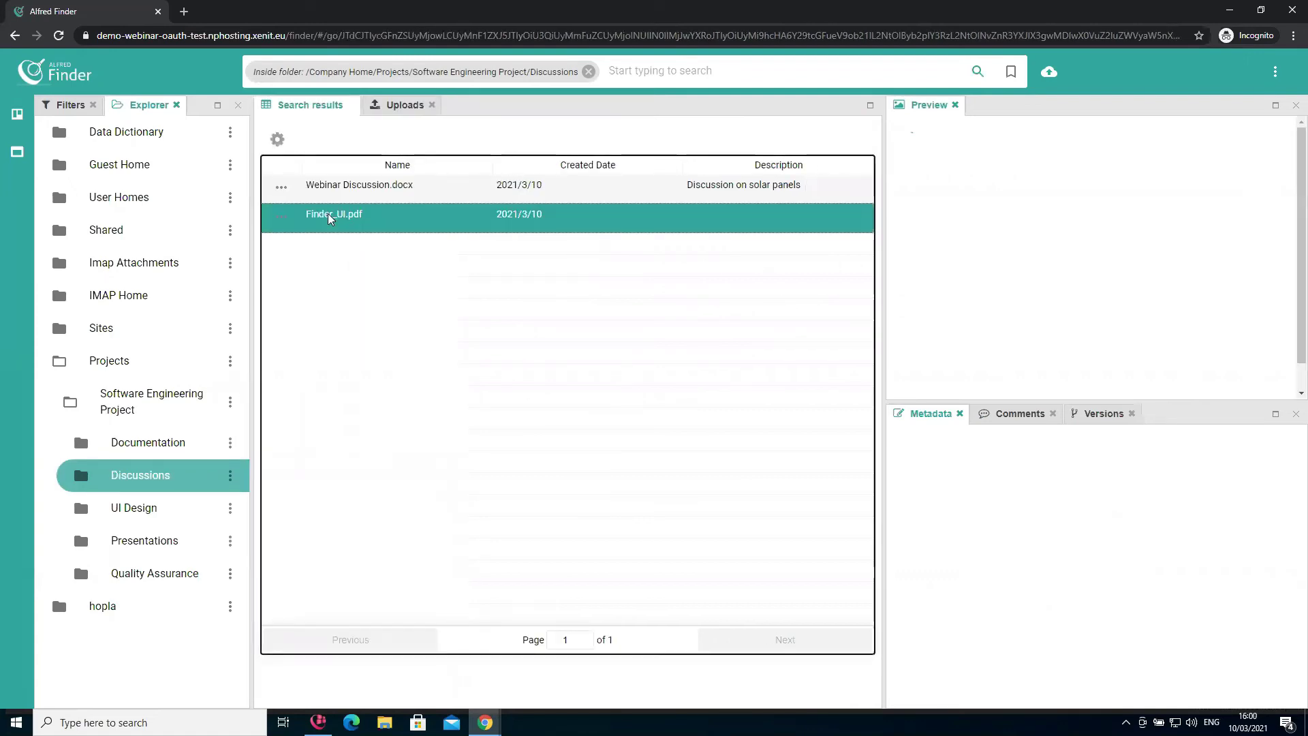